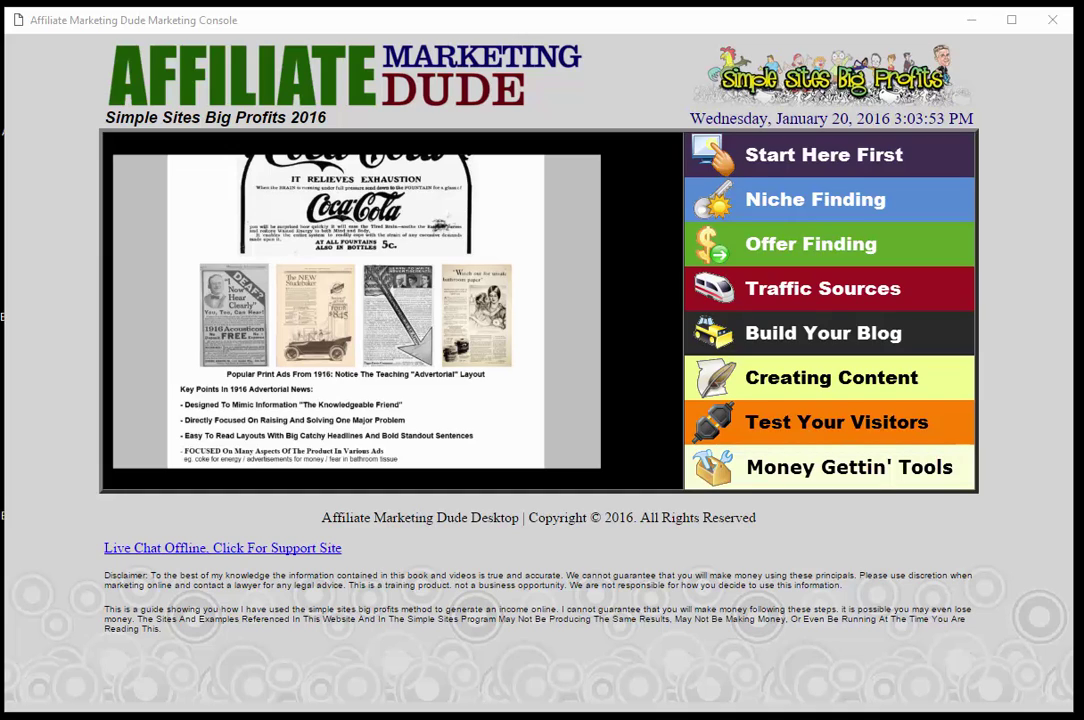
# Open Niche Finding in the console and scroll the Trigger Word List (Affect, After, Answers, Balance)
pyautogui.click(792, 205)
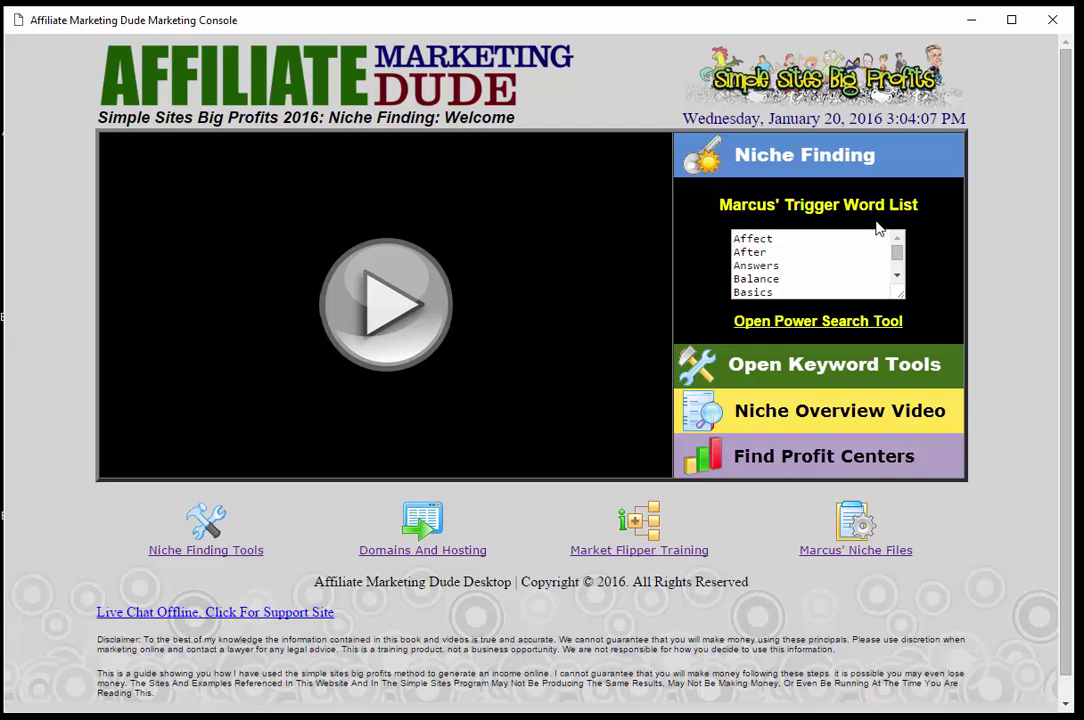
pyautogui.click(897, 278)
pyautogui.scroll(-10, 897, 280)
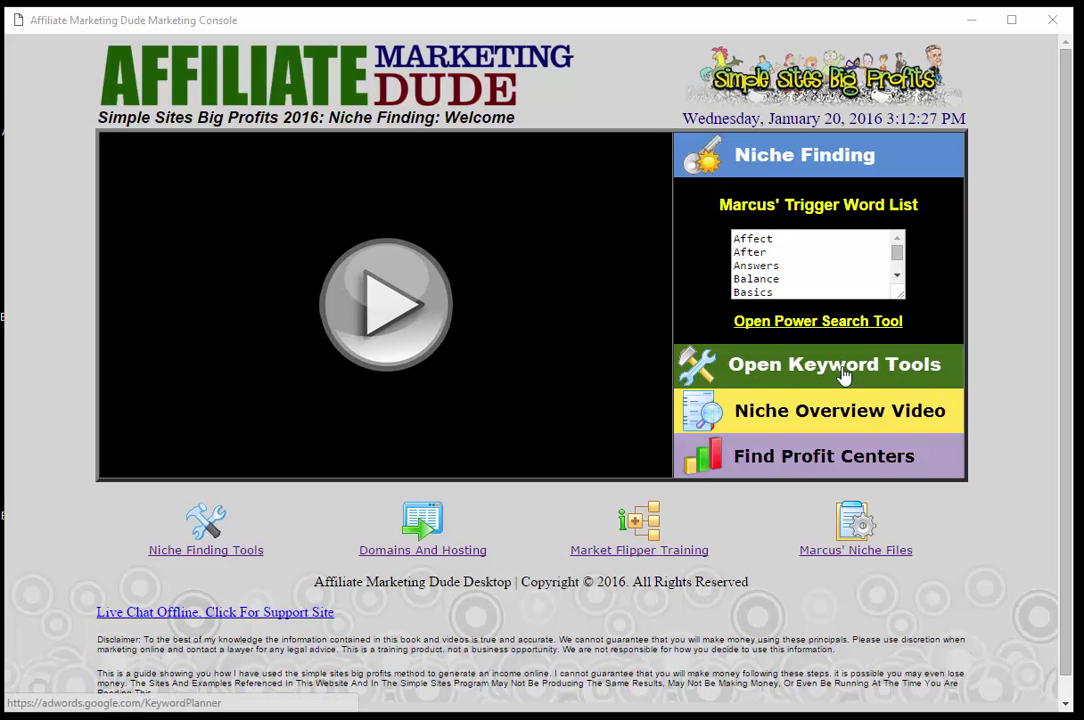
# Launch the Keyword Planner page from Open Keyword Tools and position its browser window over the console
pyautogui.click(745, 368)
pyautogui.moveTo(1018, 108); pyautogui.dragTo(612, 56)
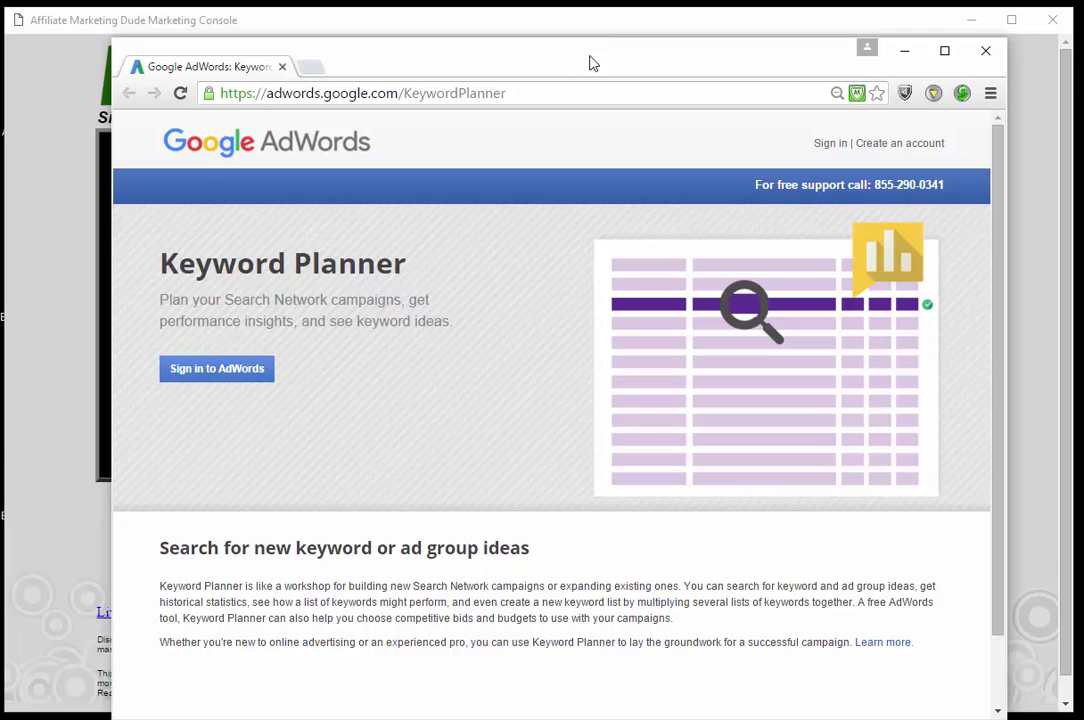
pyautogui.moveTo(503, 58); pyautogui.dragTo(1080, 57)
pyautogui.moveTo(900, 52); pyautogui.dragTo(1056, 65)
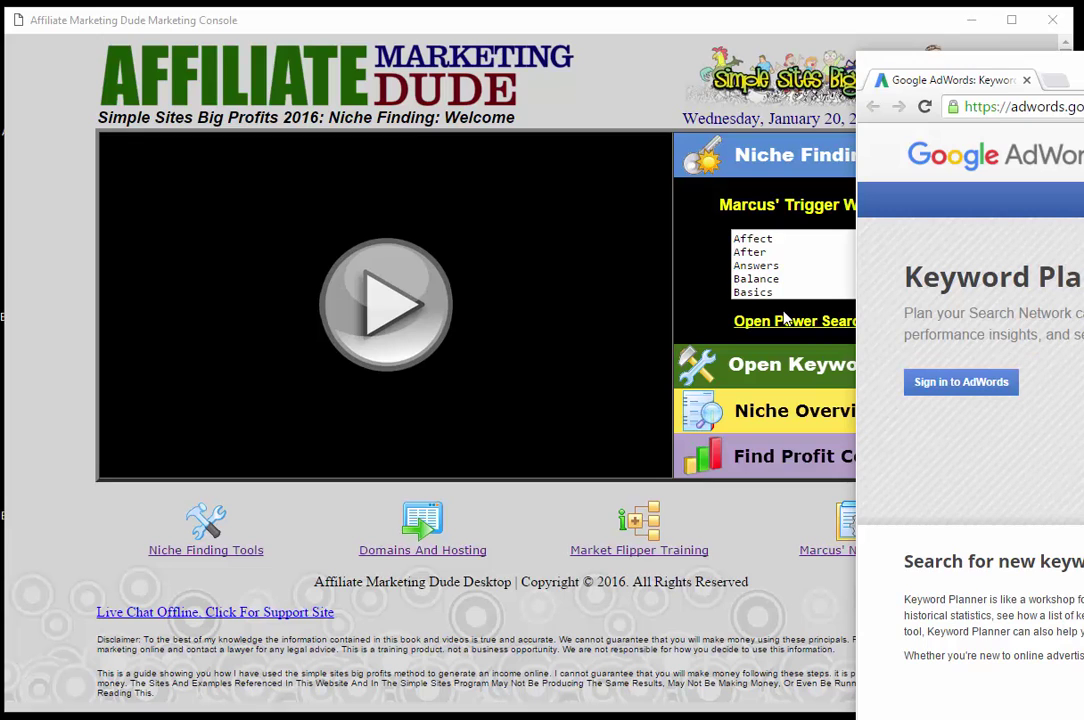
pyautogui.moveTo(1083, 72); pyautogui.dragTo(713, 64)
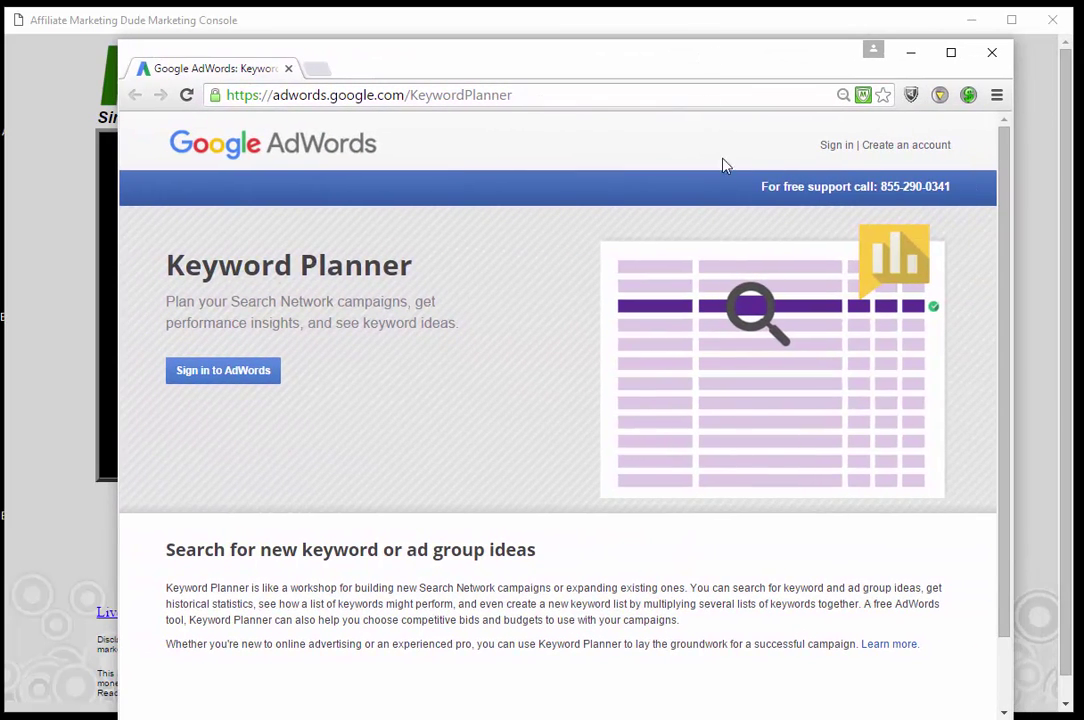
# Sign in to AdWords, expand 'Search for new keywords using a phrase, website or category', and add a Google tab
pyautogui.click(843, 150)
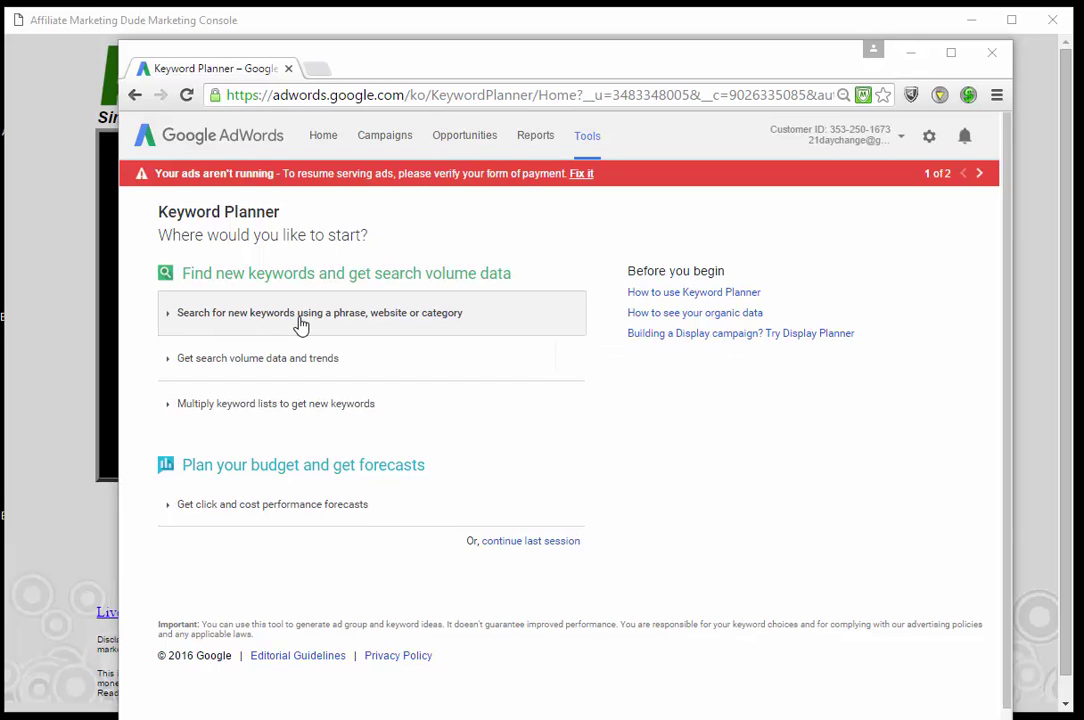
pyautogui.click(301, 325)
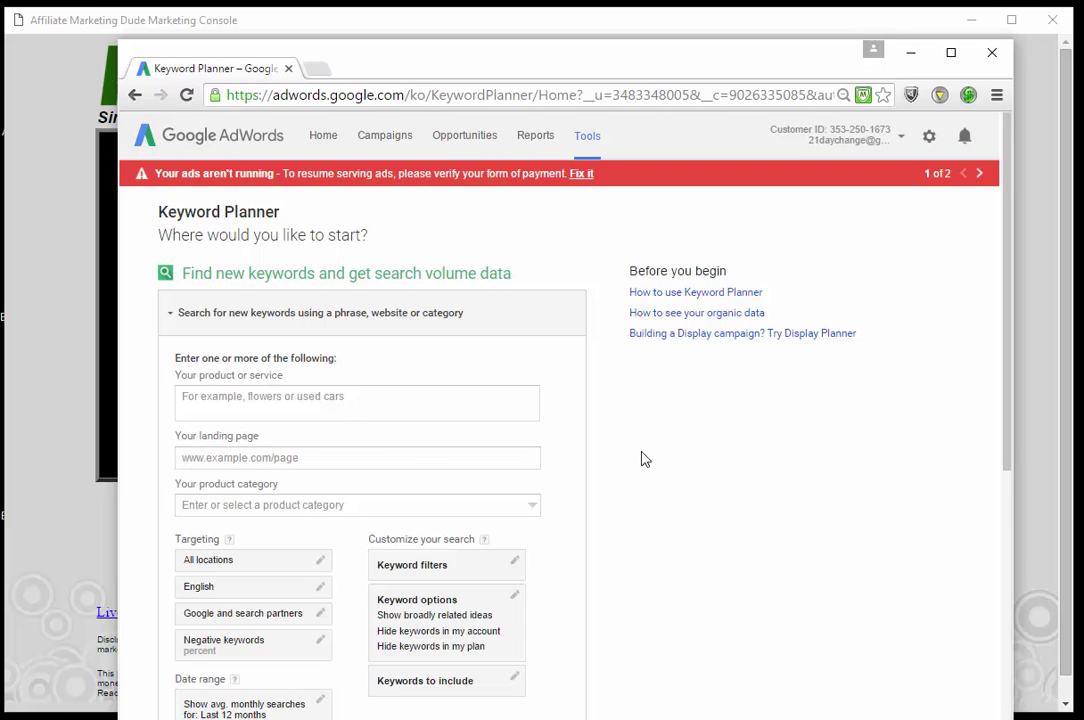
pyautogui.click(316, 68)
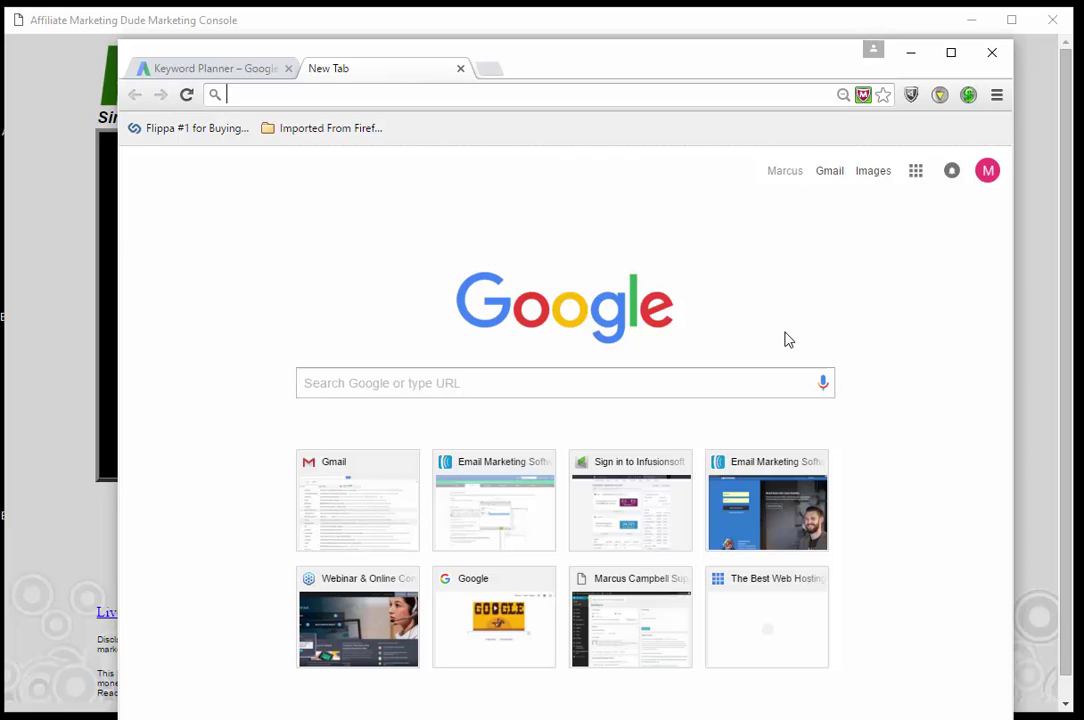
# Run a test Google search with a short introductory phrase
pyautogui.click(757, 375)
pyautogui.write('hi ')
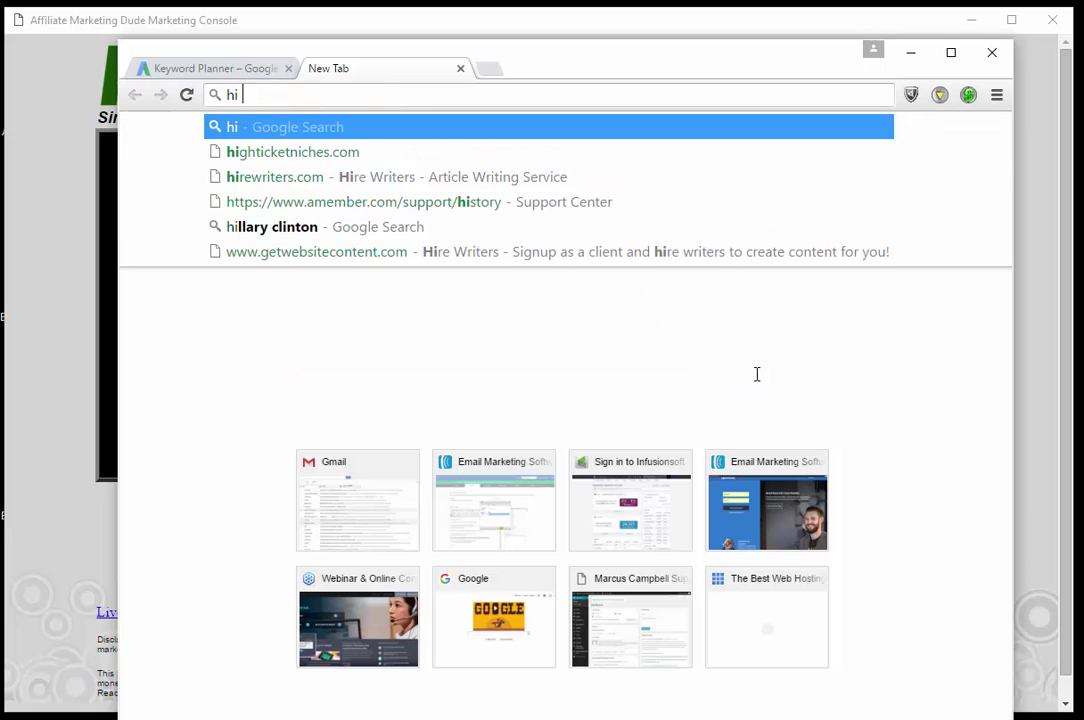
pyautogui.write('my name is marcus')
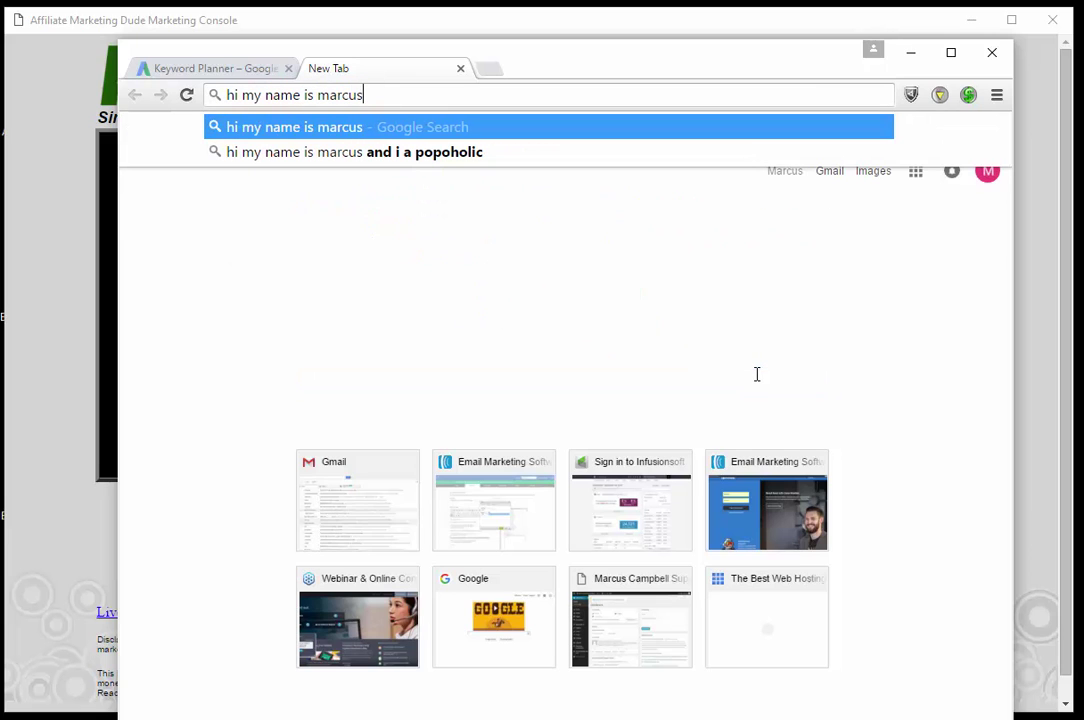
pyautogui.hotkey('ctrl', 'a')
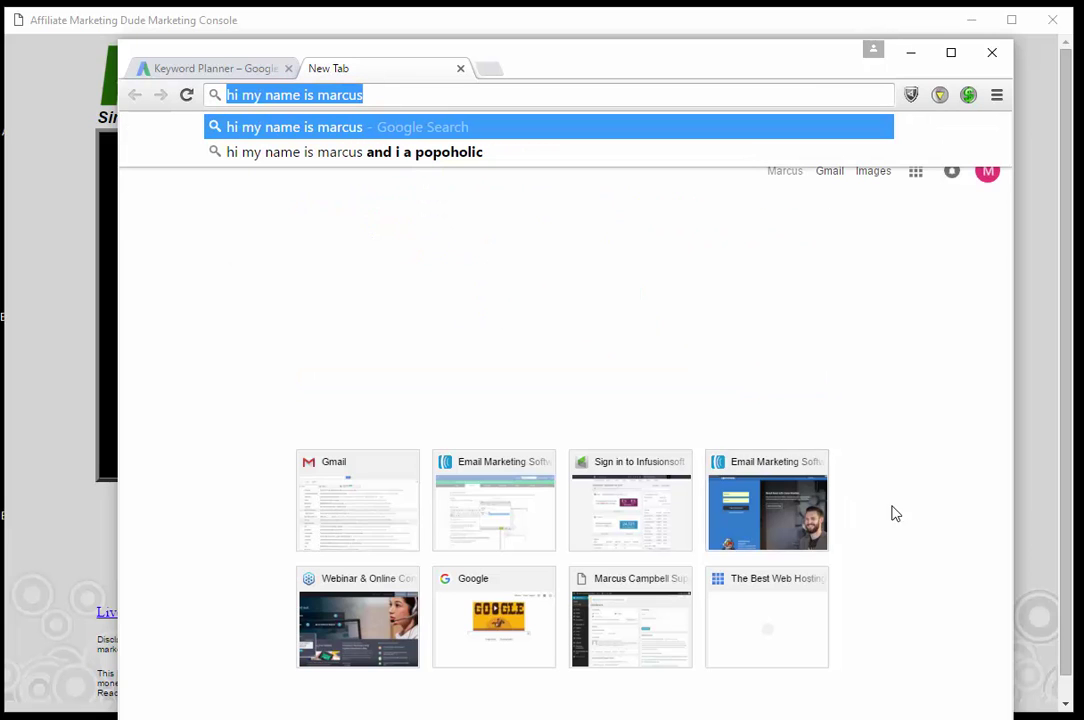
pyautogui.click(876, 375)
pyautogui.click(633, 384)
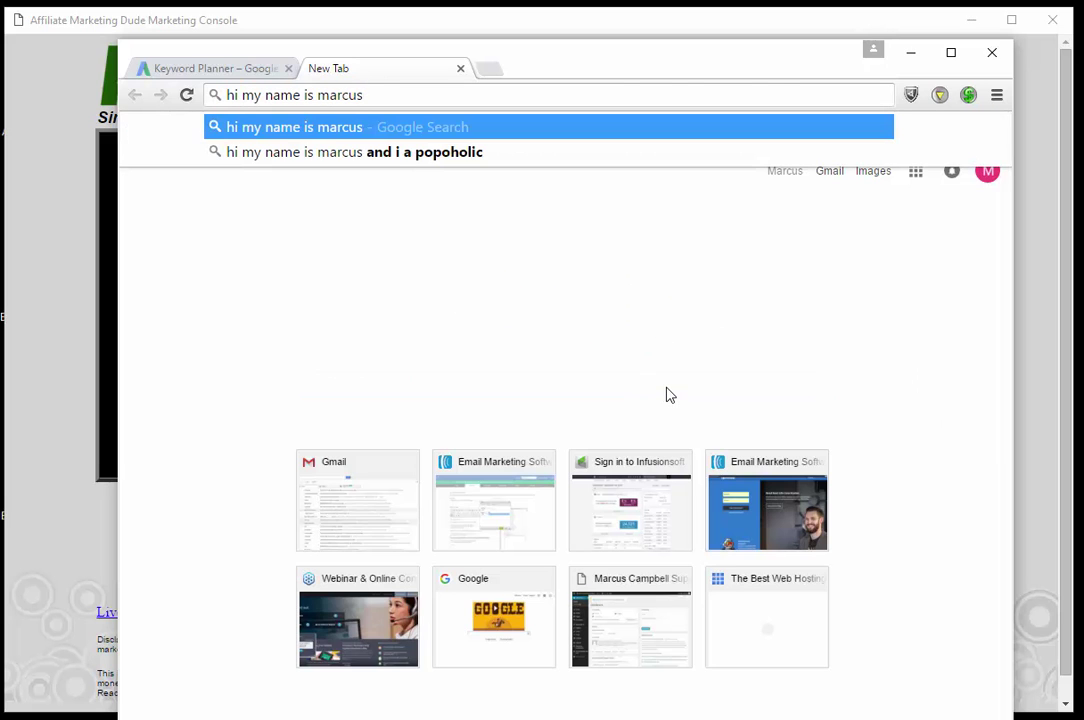
pyautogui.press('Return')
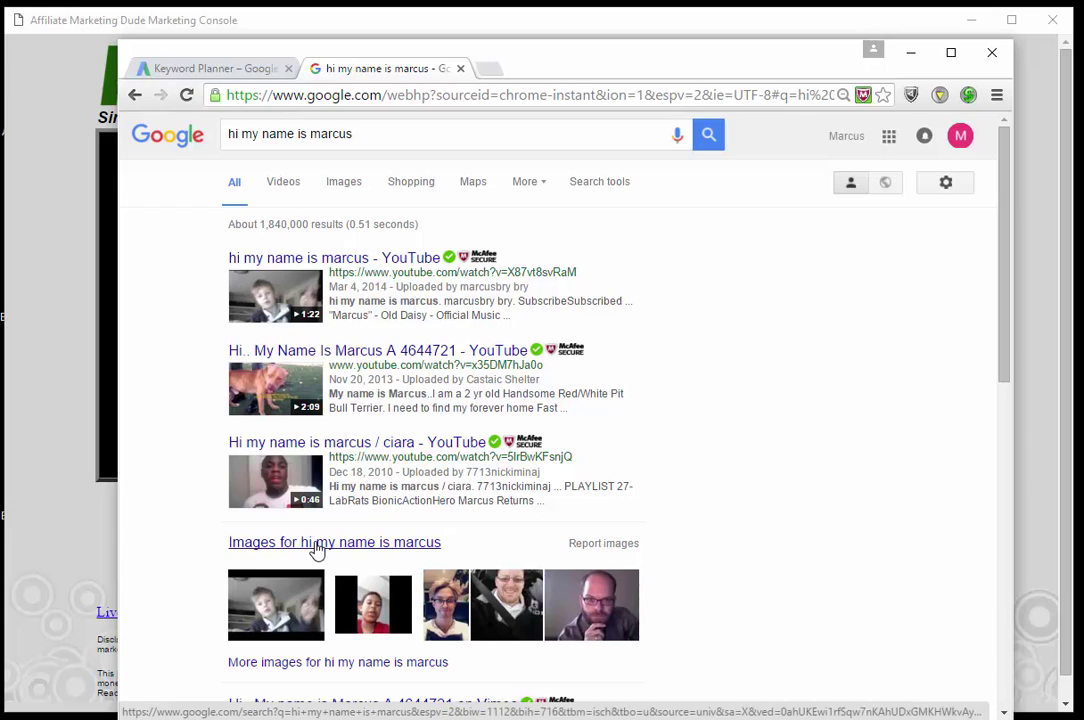
# Replace the query with 'weight loss', search, and select the query text
pyautogui.click(220, 72)
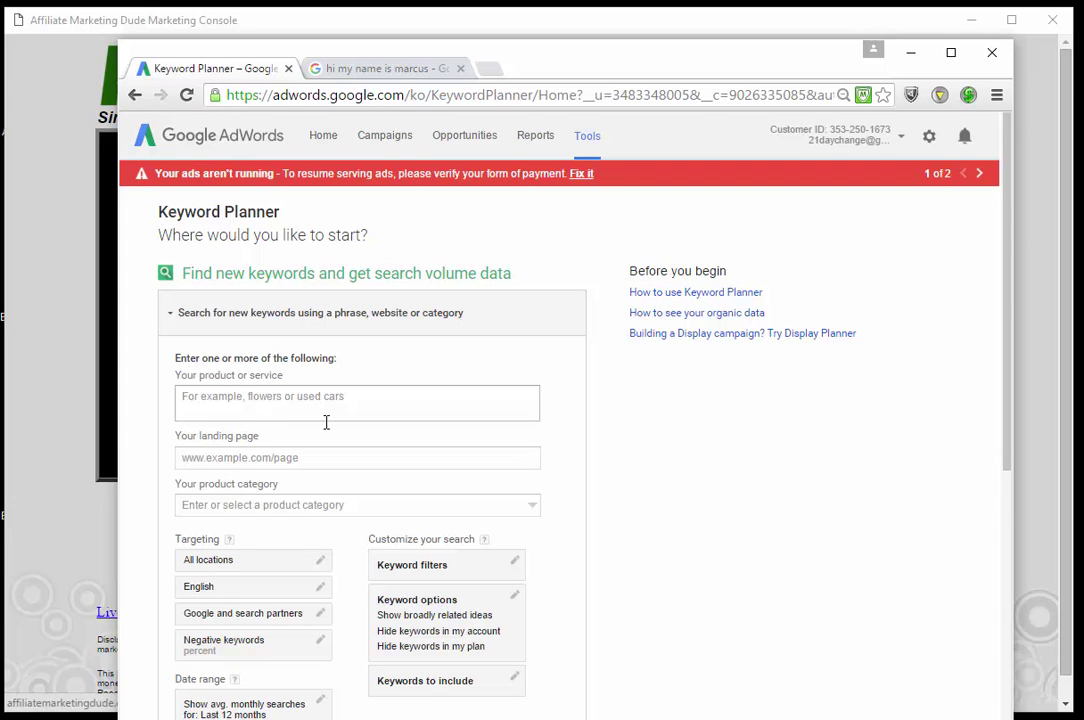
pyautogui.click(320, 70)
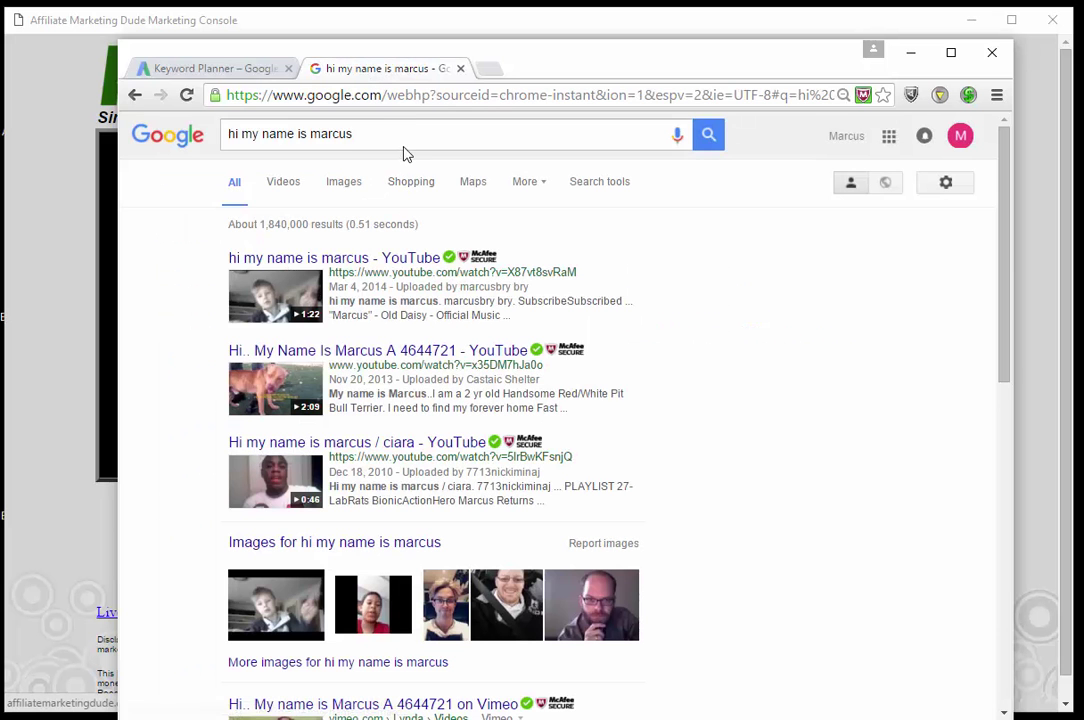
pyautogui.tripleClick(405, 140)
pyautogui.write('weight ')
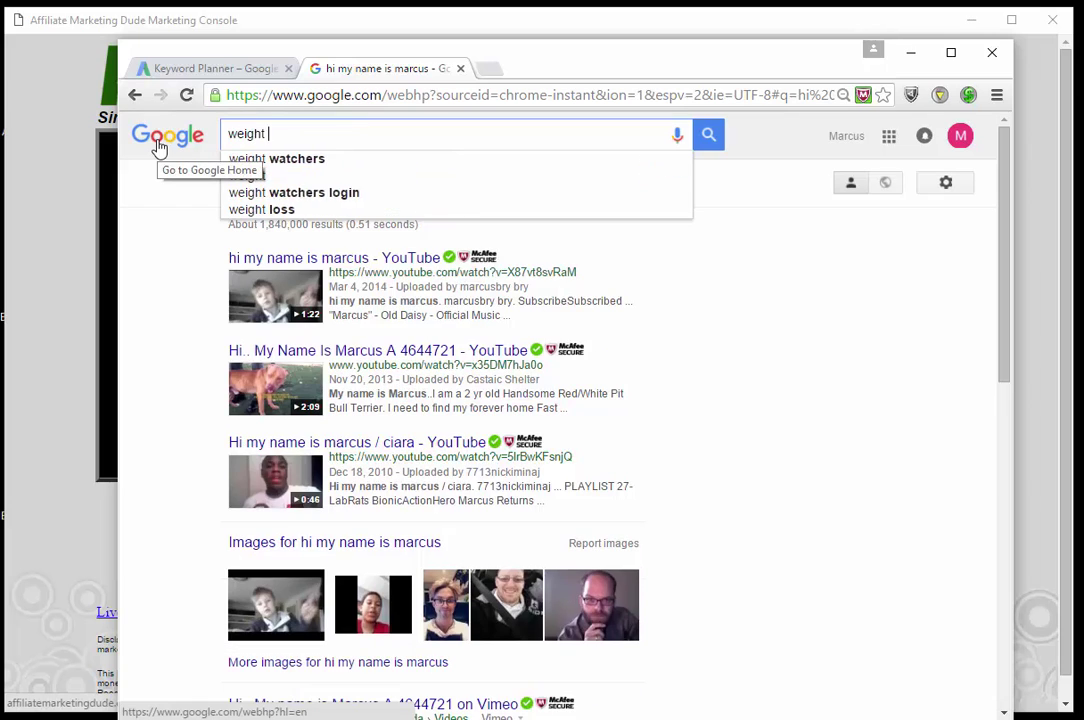
pyautogui.write('lost')
pyautogui.press('BackSpace')
pyautogui.write('s')
pyautogui.press('Return')
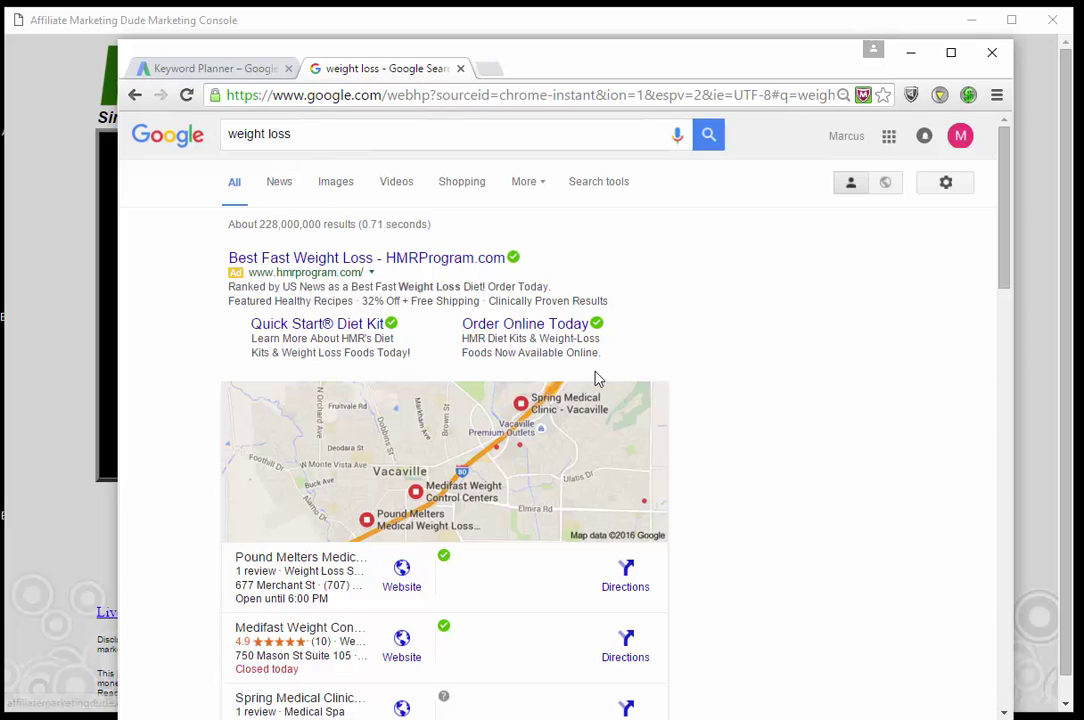
pyautogui.click(358, 133)
pyautogui.moveTo(358, 133); pyautogui.dragTo(205, 136)
pyautogui.hotkey('ctrl', 'c')
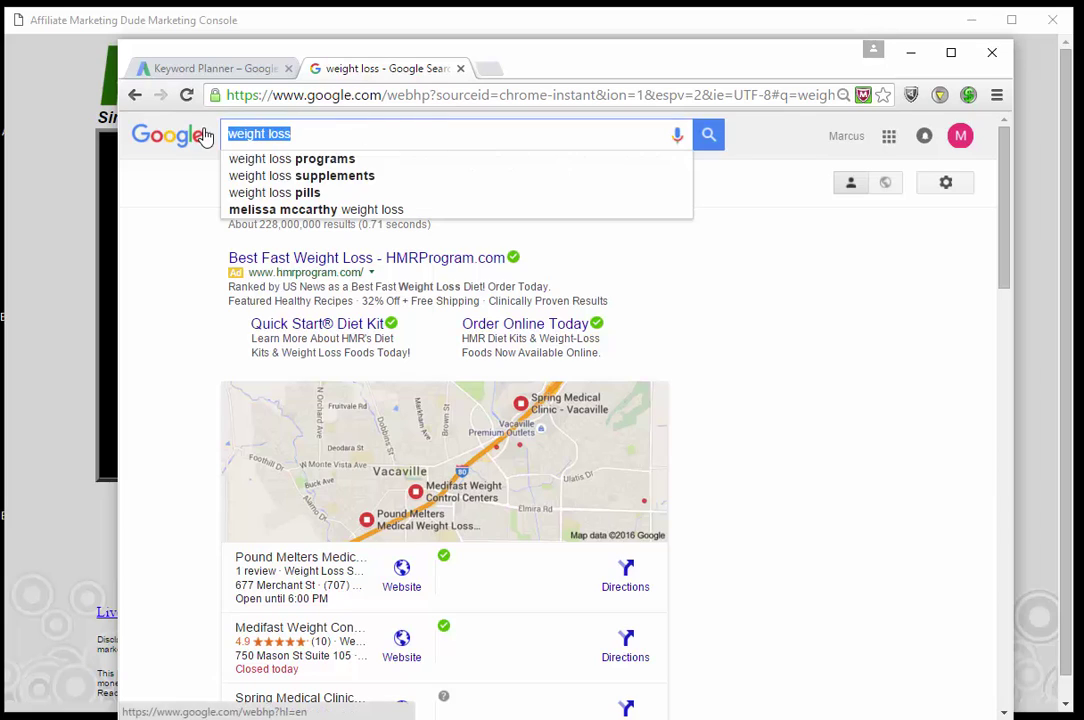
# Paste 'weight loss' as the product, view keyword ideas (823,000 monthly searches), then return to Google results
pyautogui.click(246, 76)
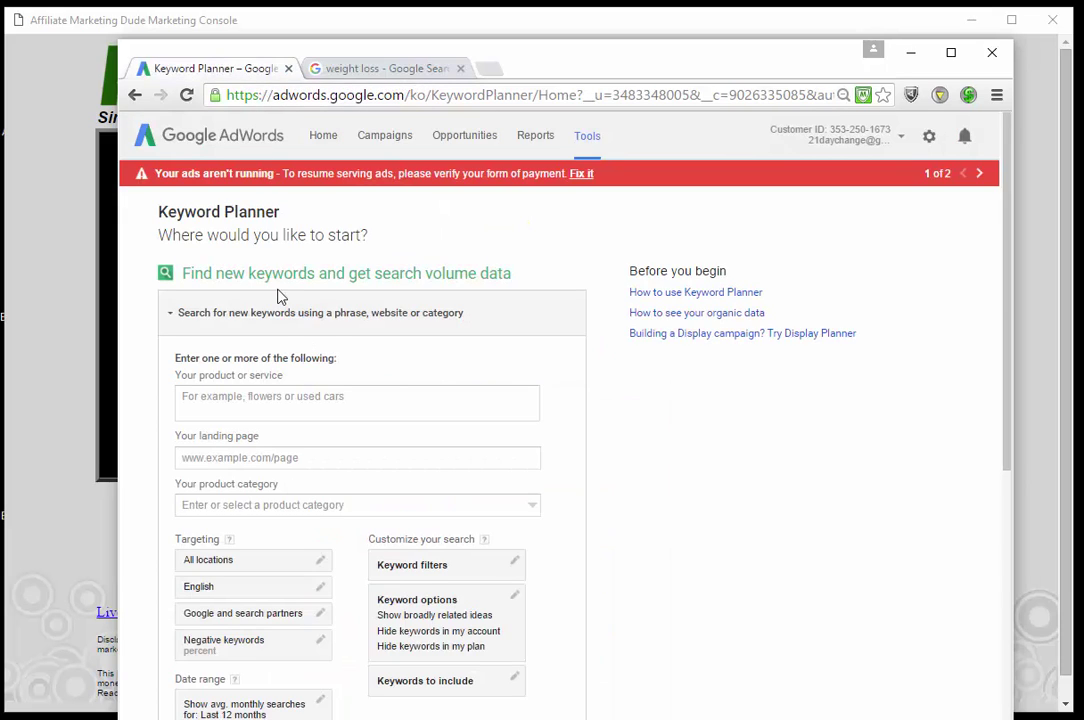
pyautogui.click(300, 399)
pyautogui.hotkey('ctrl', 'v')
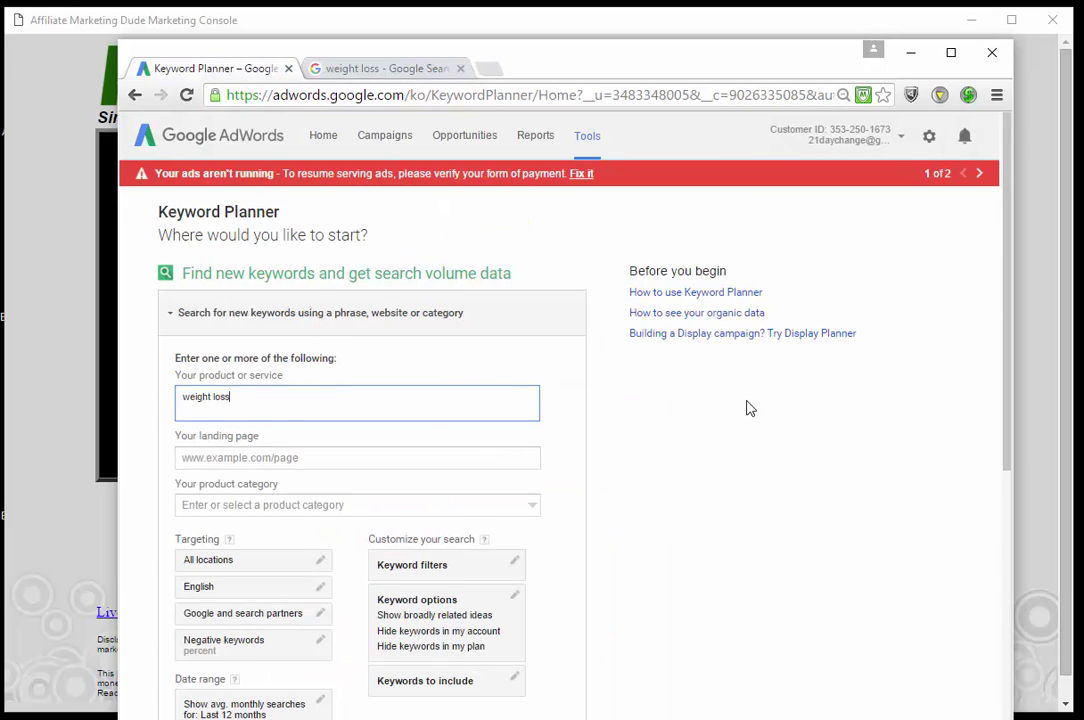
pyautogui.scroll(-1, 745, 415)
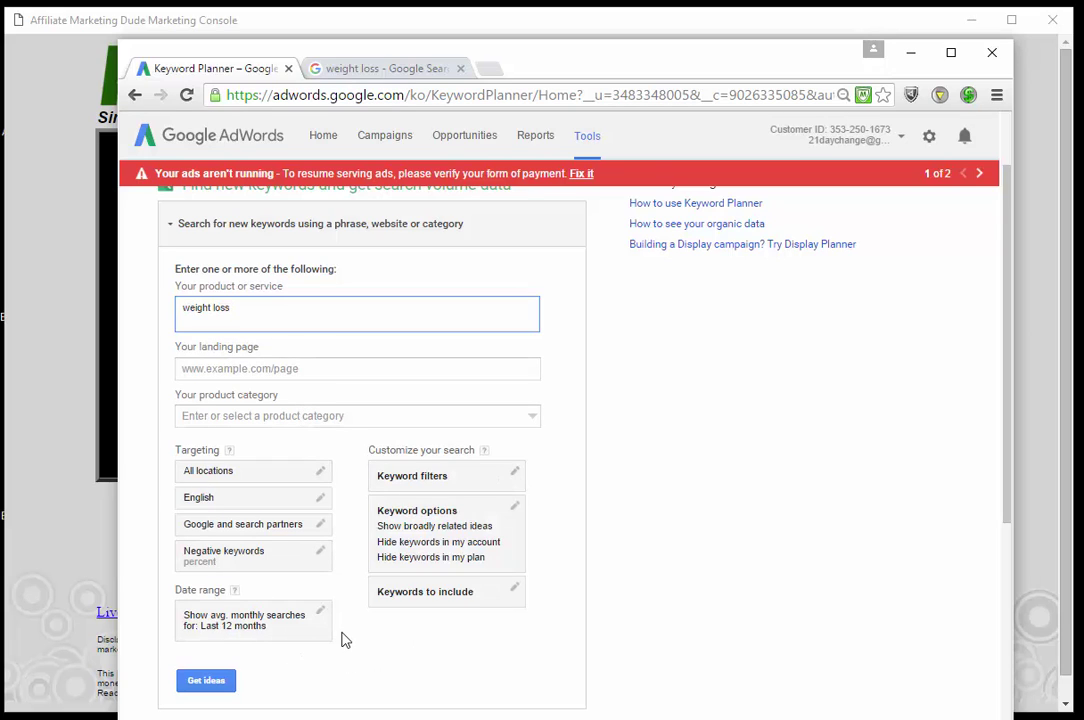
pyautogui.click(207, 681)
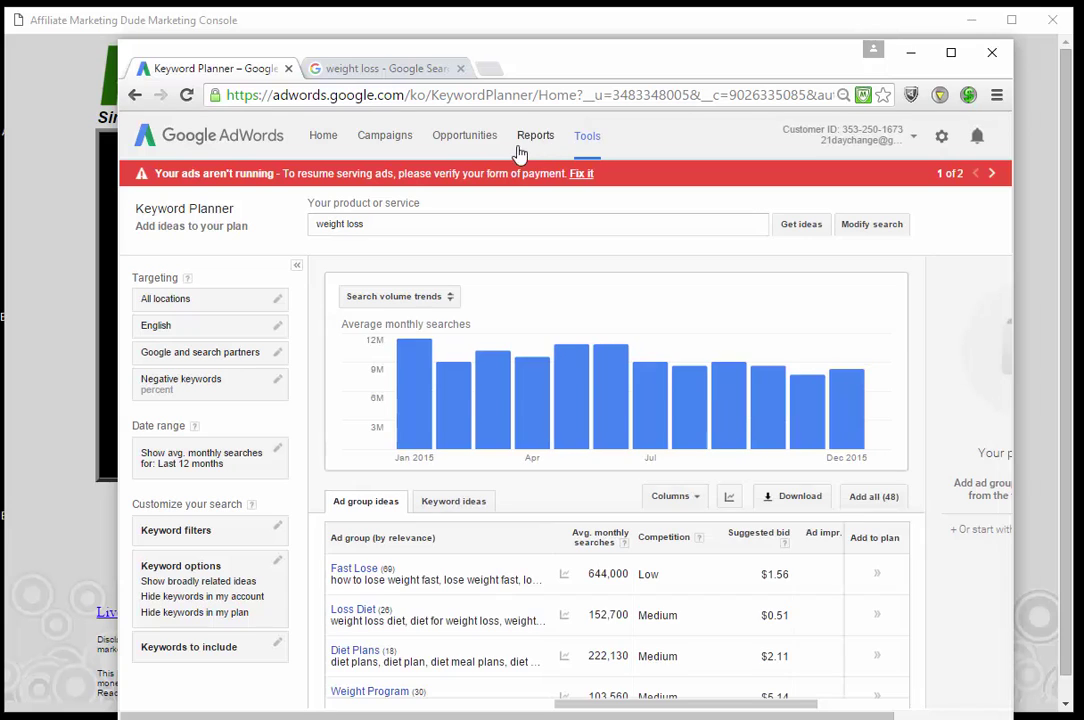
pyautogui.click(471, 506)
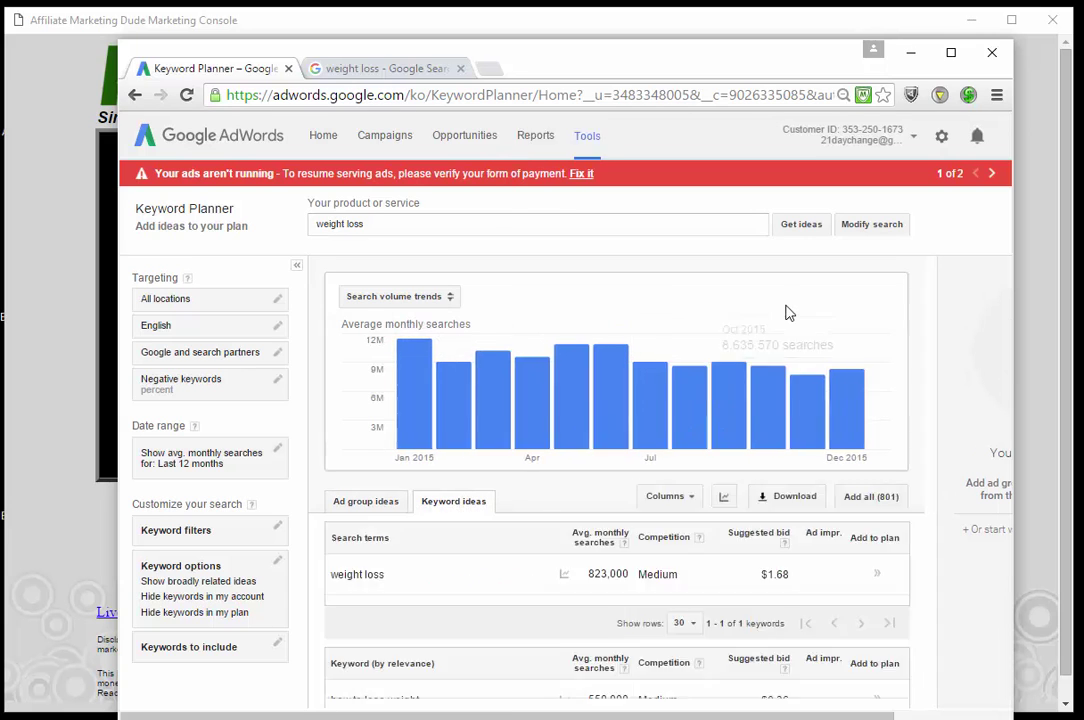
pyautogui.scroll(-1, 787, 313)
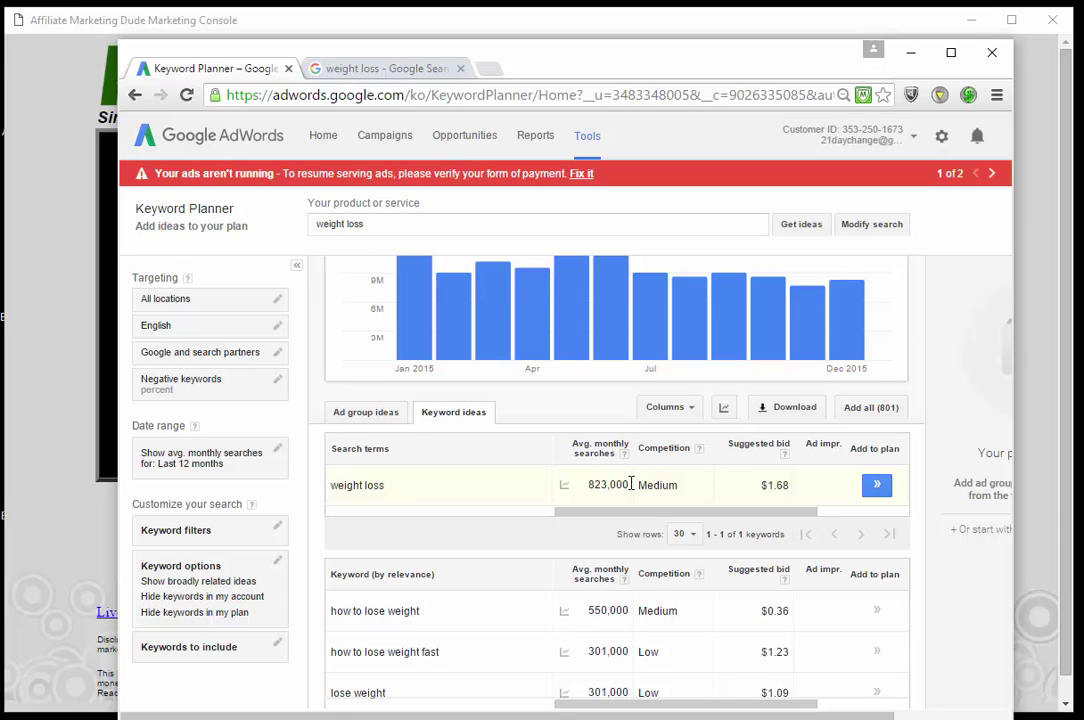
pyautogui.click(414, 66)
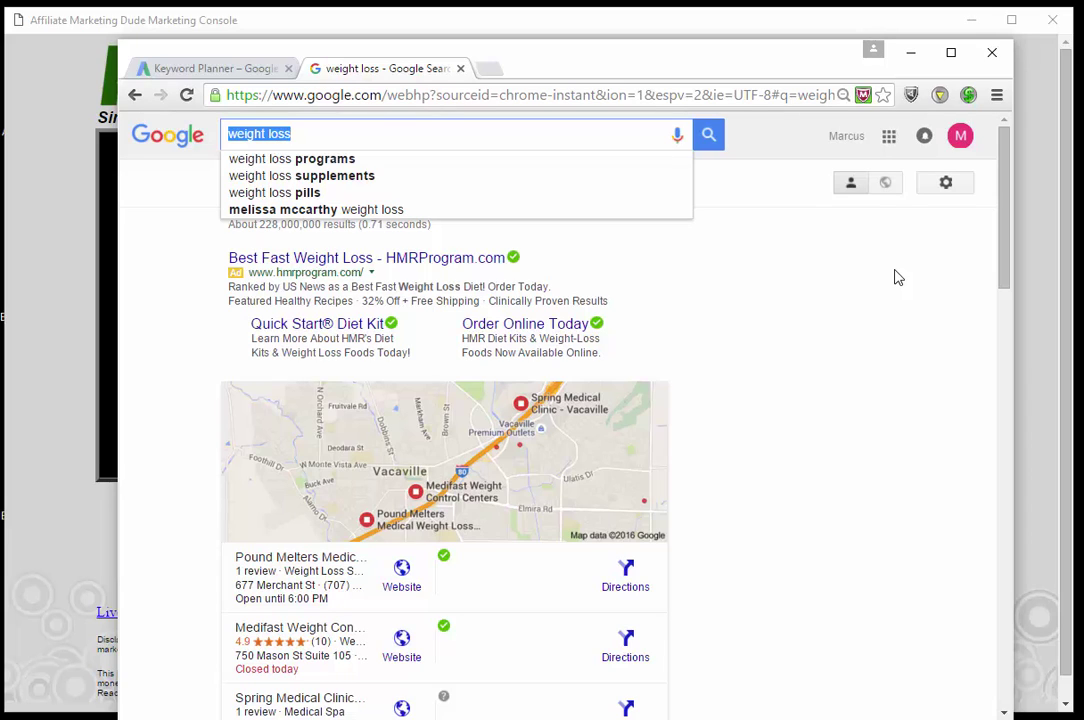
# Inspect the HMR ad atop the weight loss results, then return to the Keyword Planner ideas
pyautogui.scroll(-1, 855, 273)
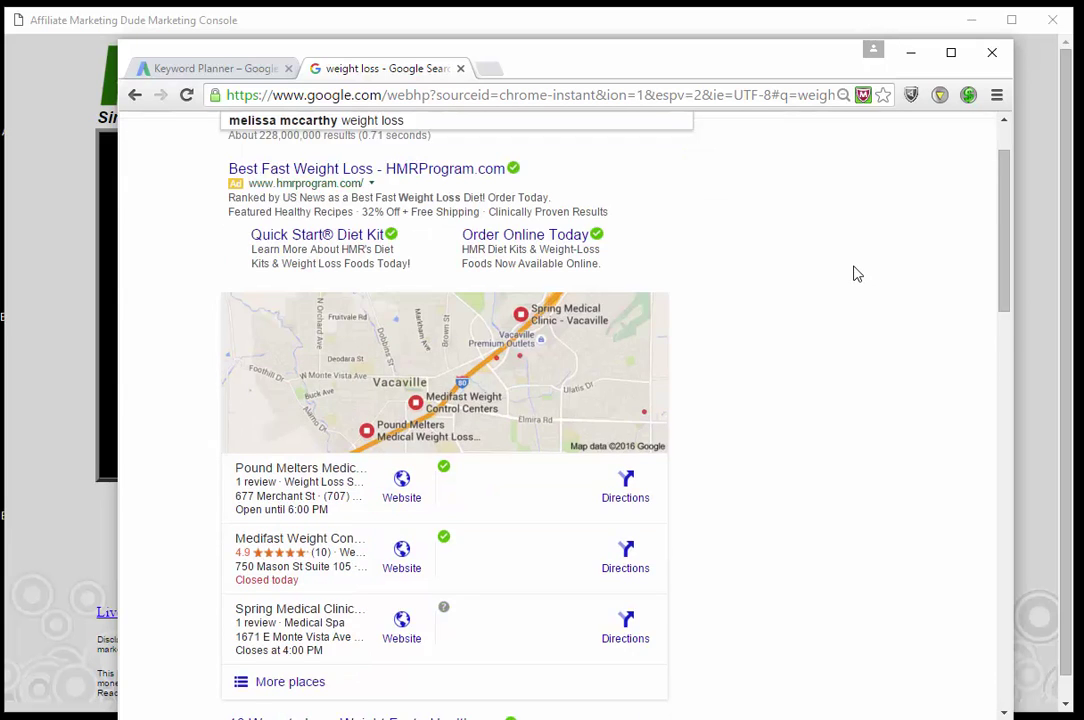
pyautogui.scroll(-4, 855, 273)
pyautogui.scroll(4, 855, 273)
pyautogui.click(190, 68)
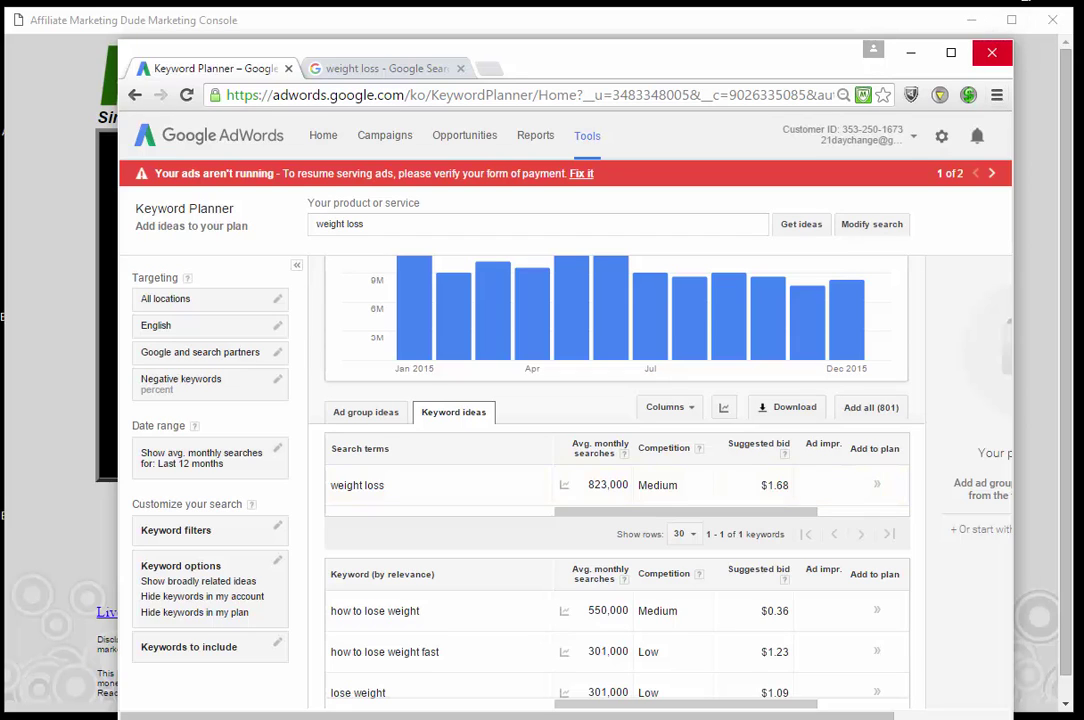
# Select the suggested keyword 'how to lose weight fast' in the ideas table
pyautogui.click(992, 52)
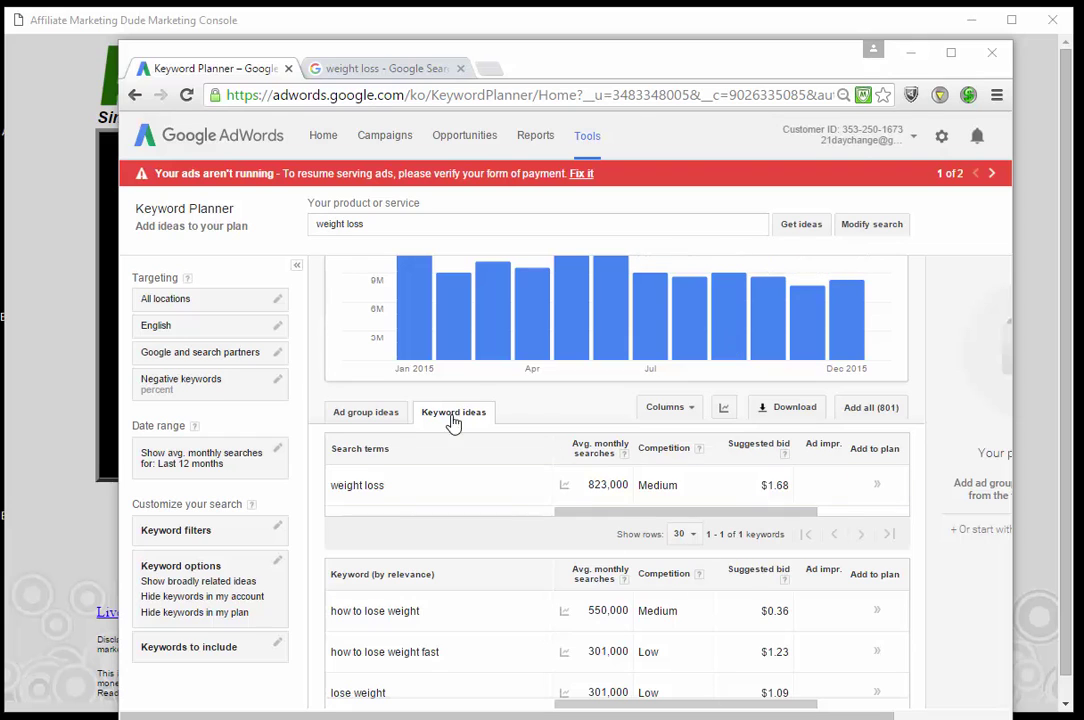
pyautogui.scroll(-3, 513, 545)
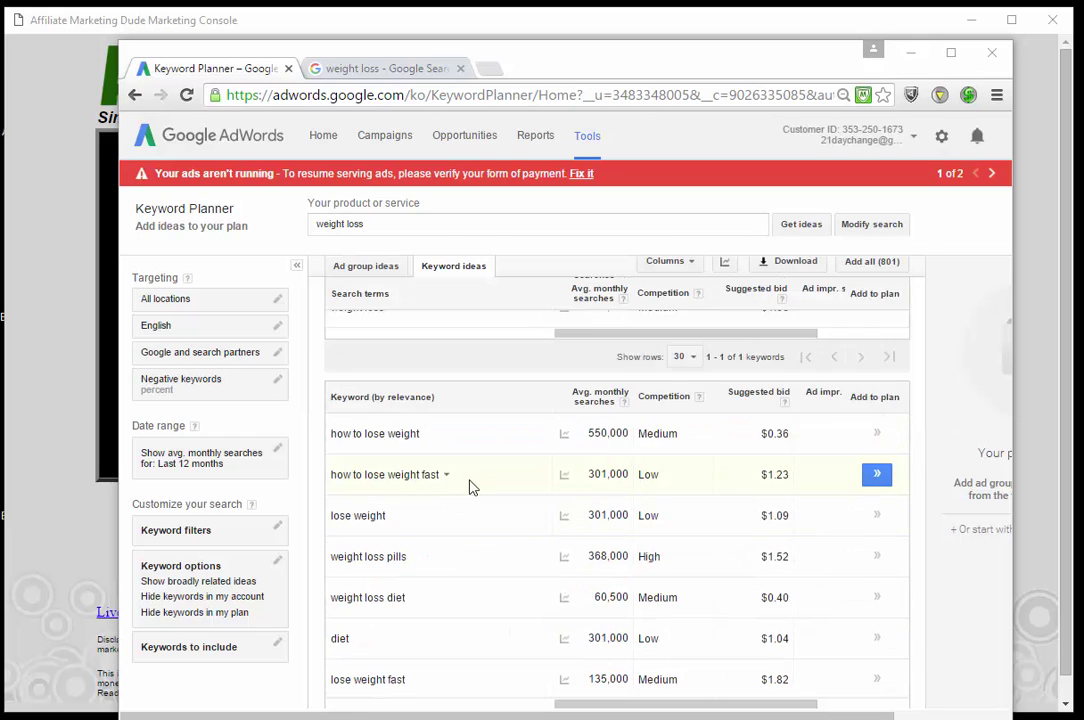
pyautogui.click(413, 481)
pyautogui.moveTo(413, 481); pyautogui.dragTo(334, 474)
pyautogui.hotkey('ctrl', 'c')
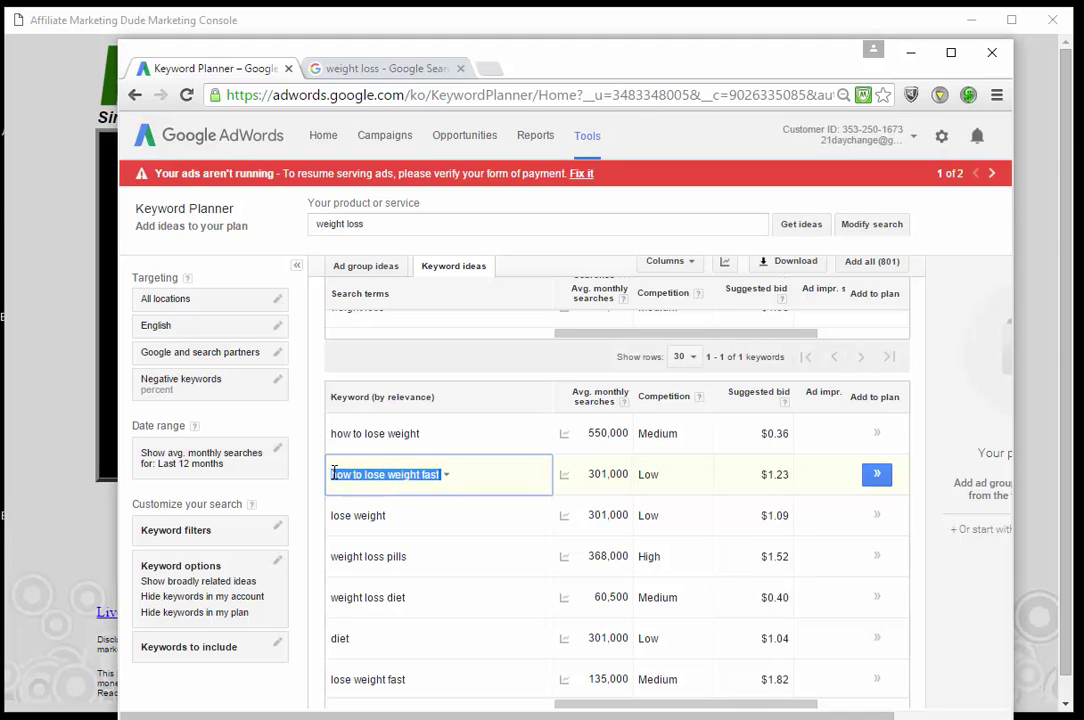
# Search Google for 'how to lose weight fast', then return to the Keyword Planner ideas
pyautogui.click(380, 68)
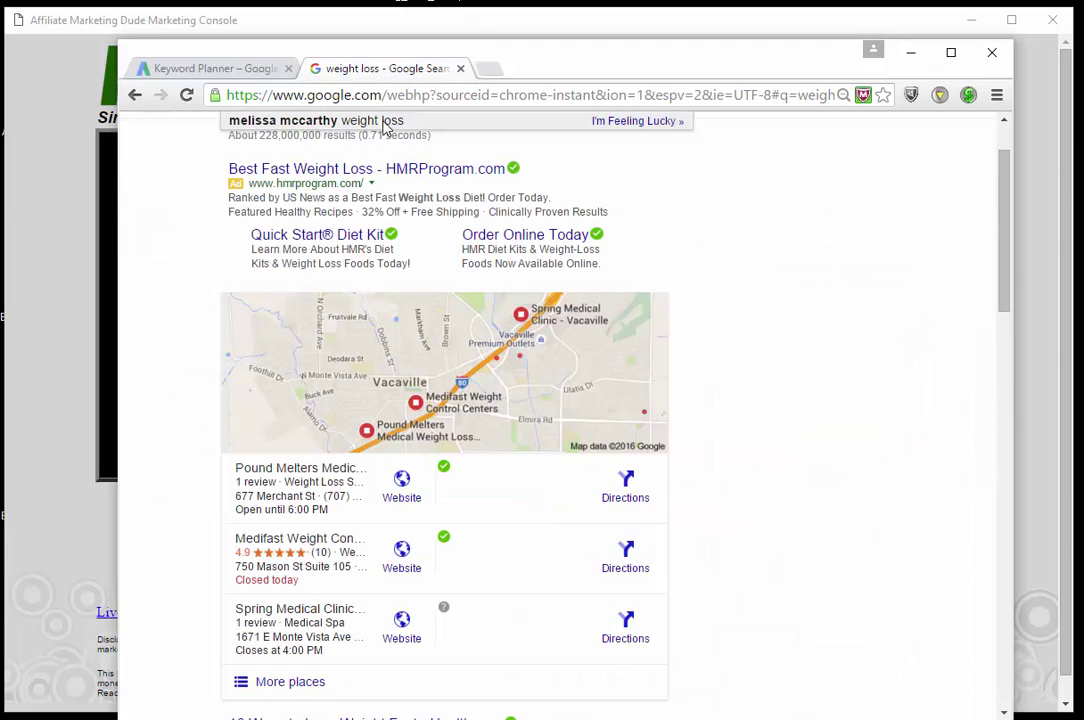
pyautogui.click(383, 122)
pyautogui.tripleClick(445, 136)
pyautogui.hotkey('ctrl', 'v')
pyautogui.click(716, 137)
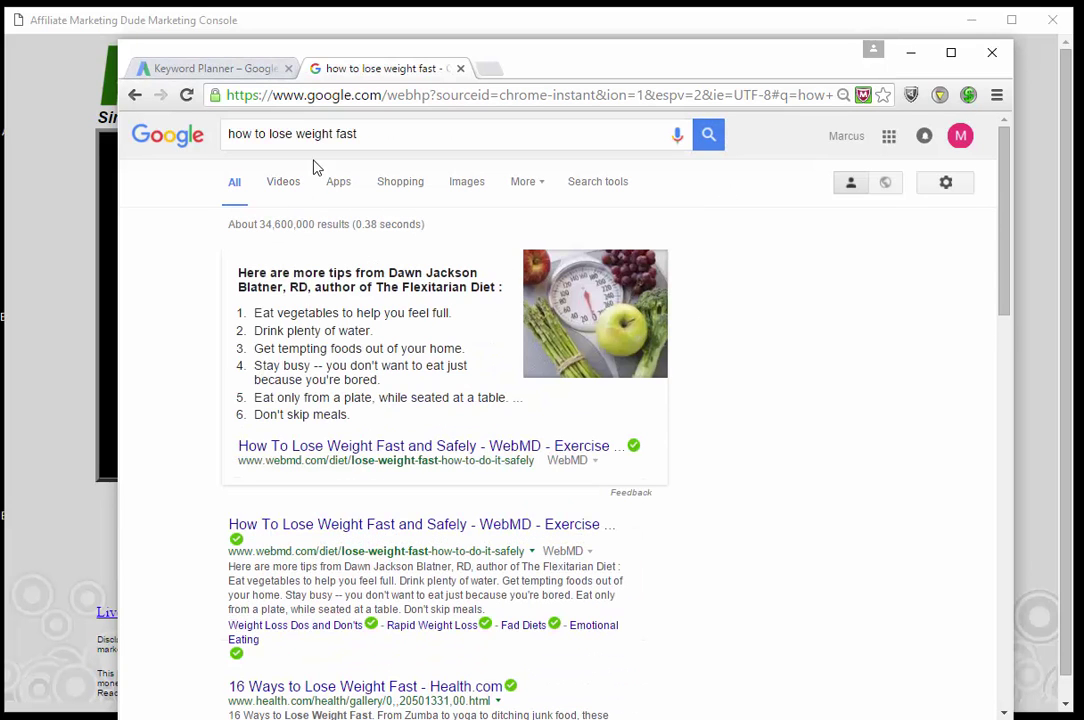
pyautogui.click(242, 74)
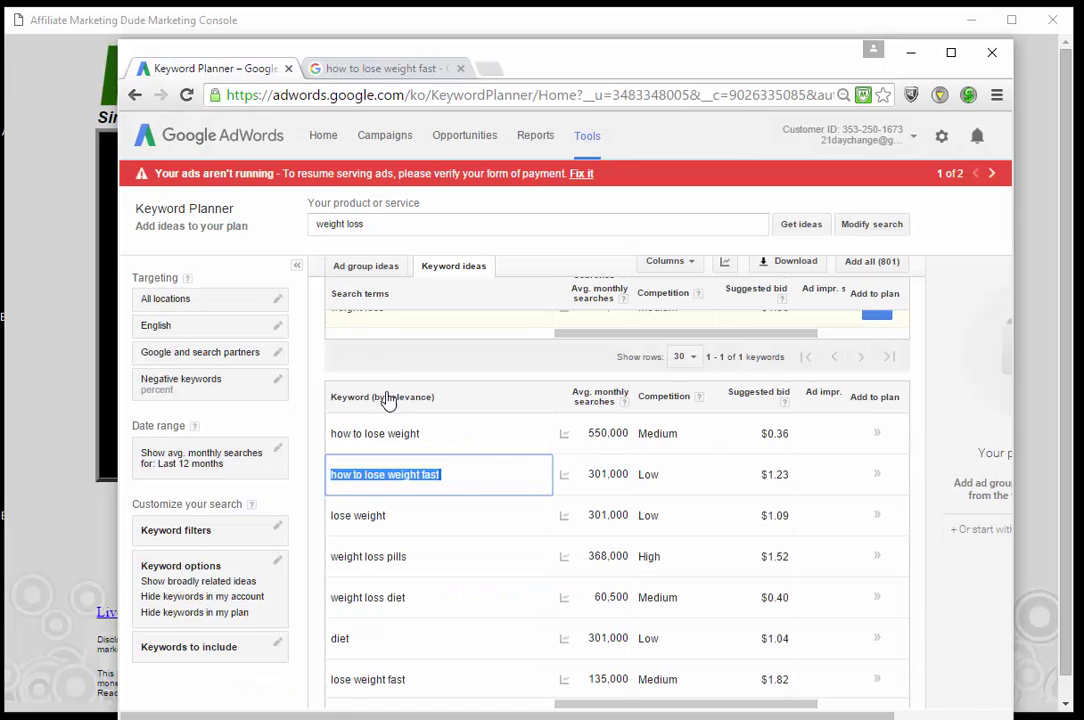
pyautogui.click(648, 490)
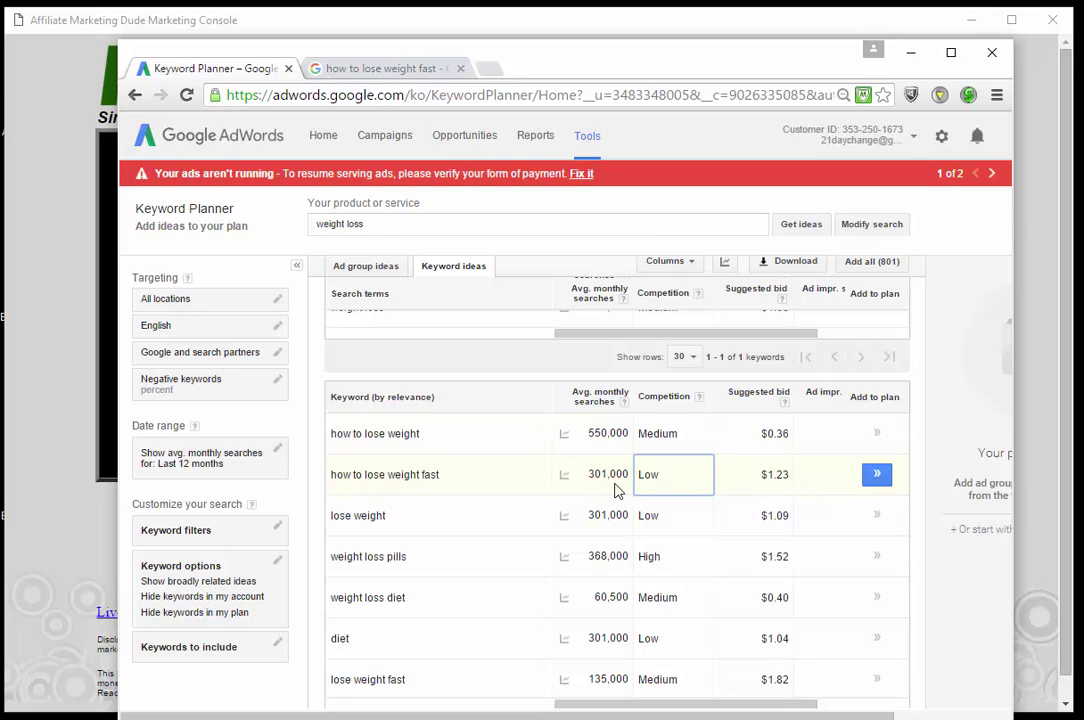
pyautogui.moveTo(566, 480)
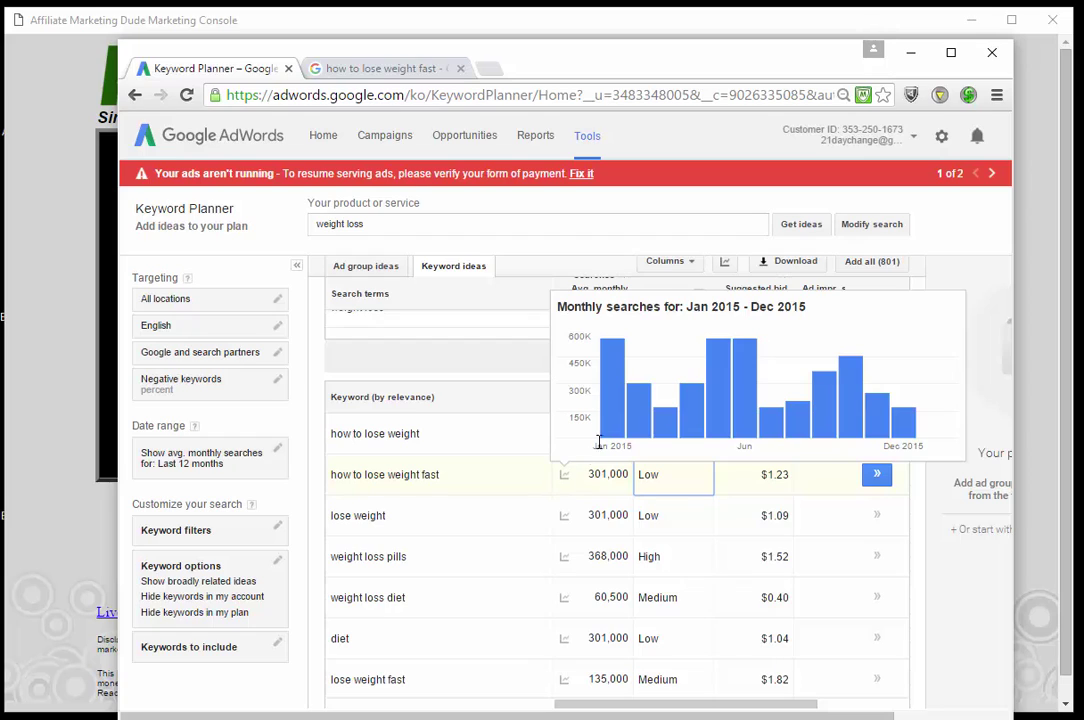
pyautogui.moveTo(614, 426)
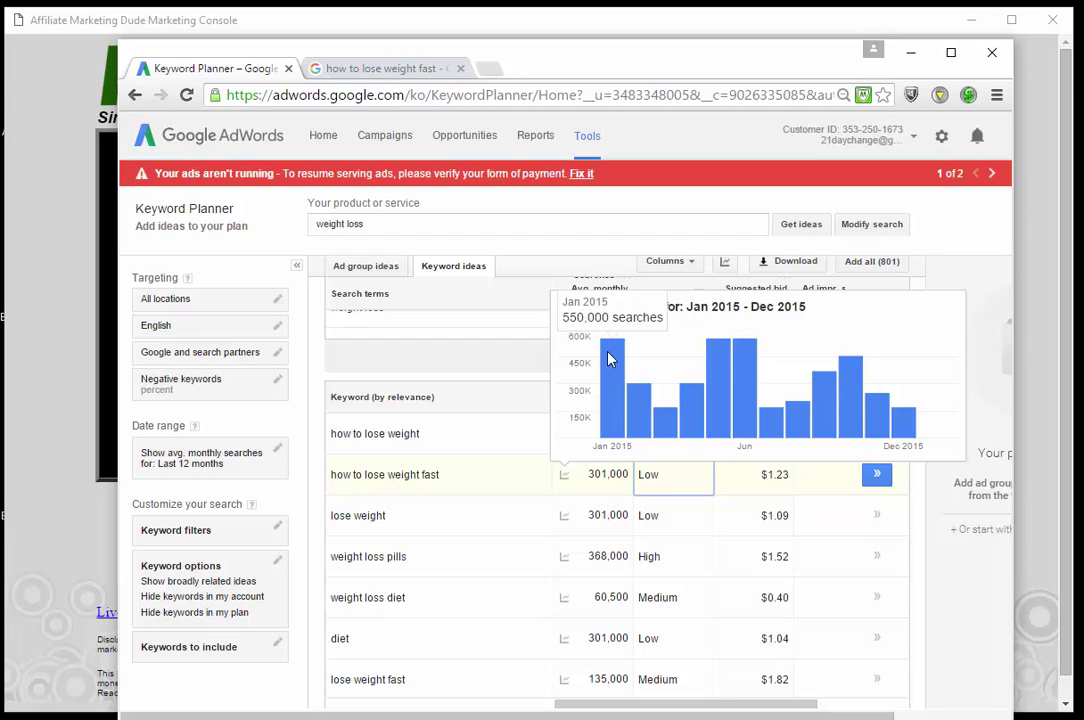
pyautogui.moveTo(636, 405)
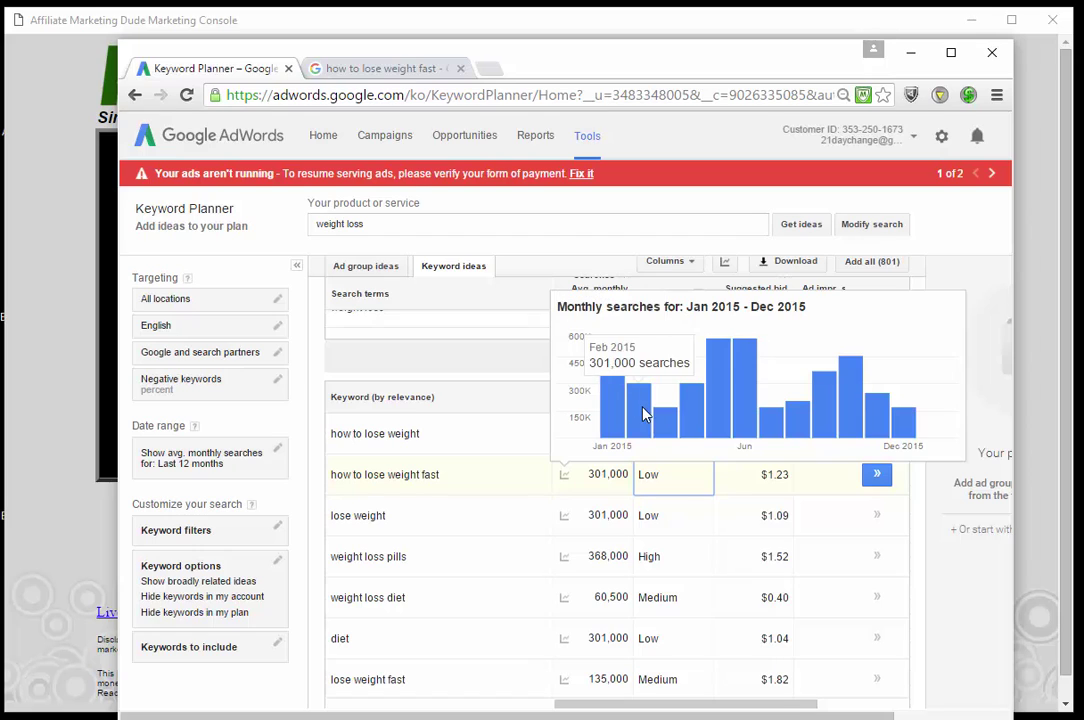
pyautogui.moveTo(664, 430)
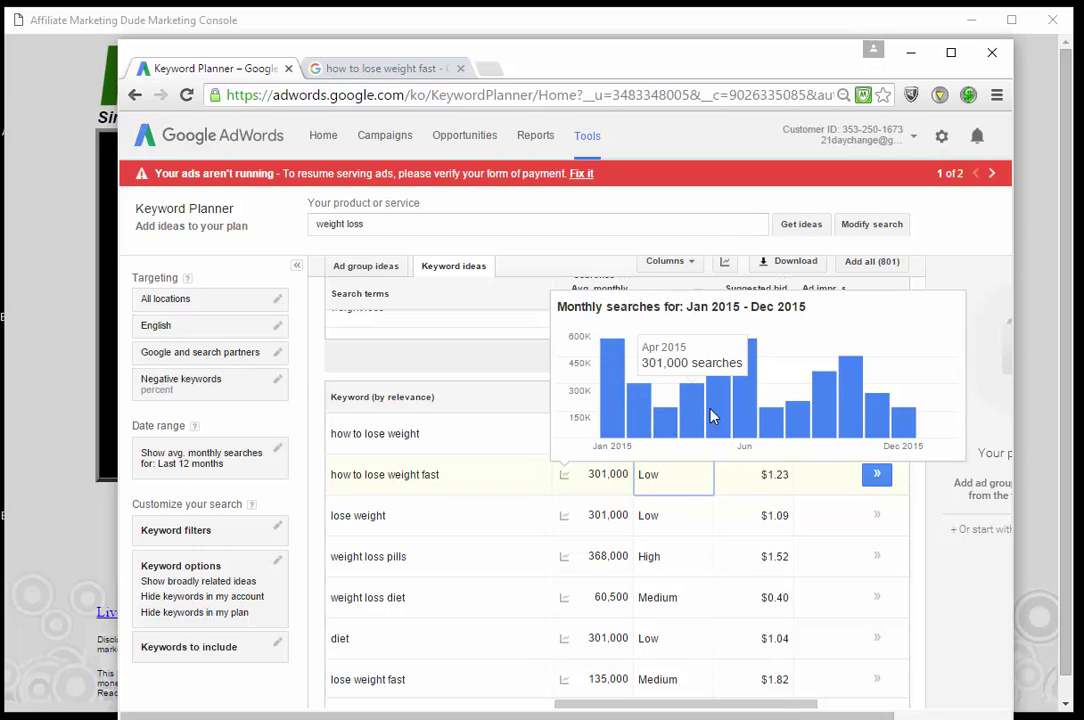
pyautogui.moveTo(716, 414)
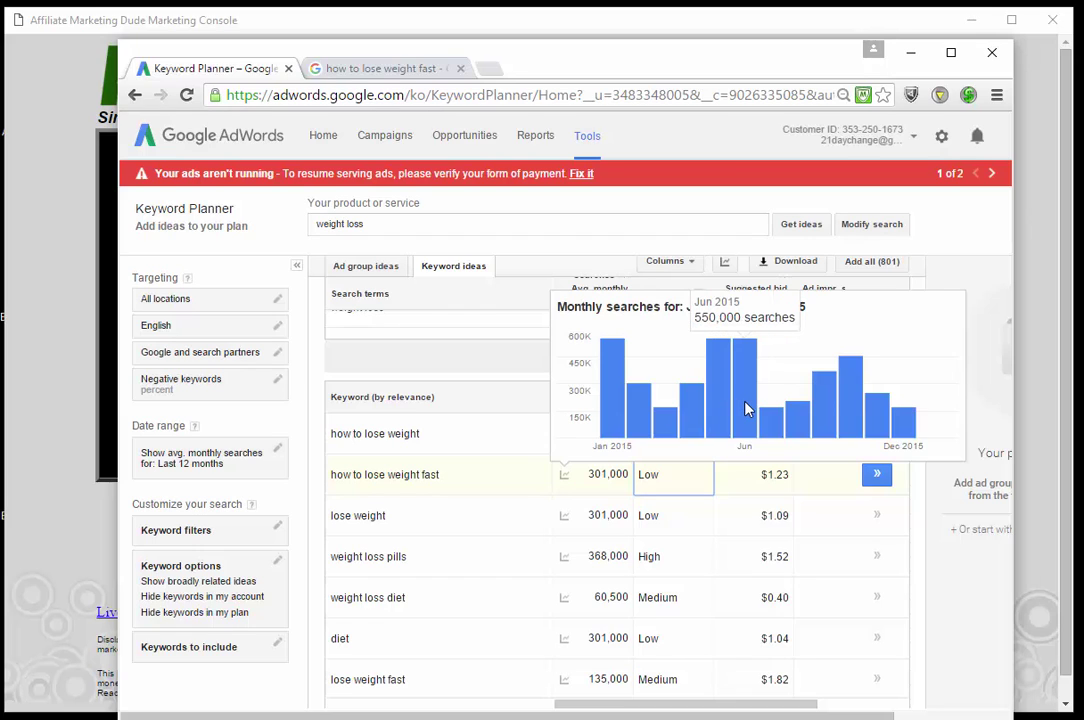
pyautogui.moveTo(893, 425)
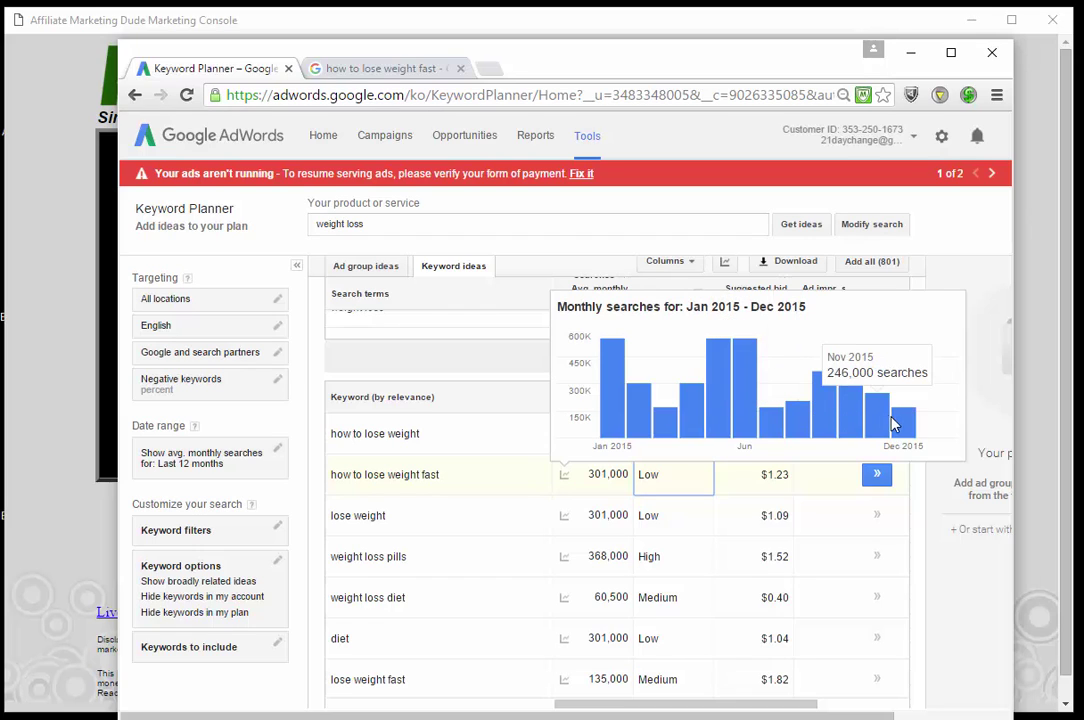
pyautogui.moveTo(777, 422)
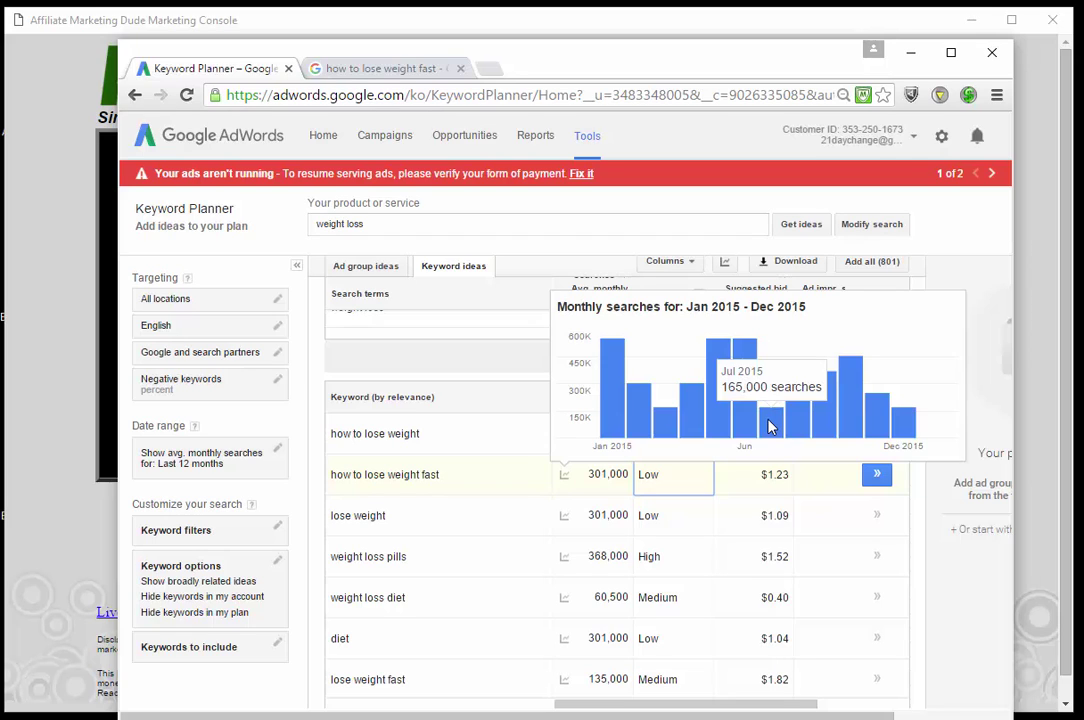
pyautogui.click(380, 70)
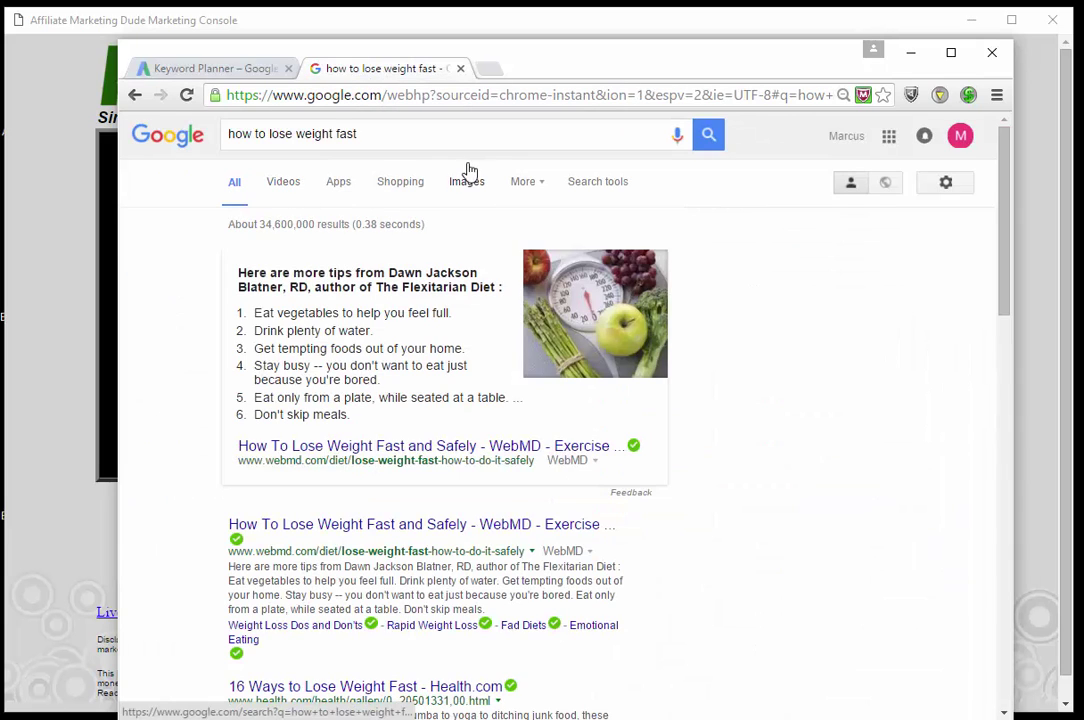
pyautogui.click(258, 72)
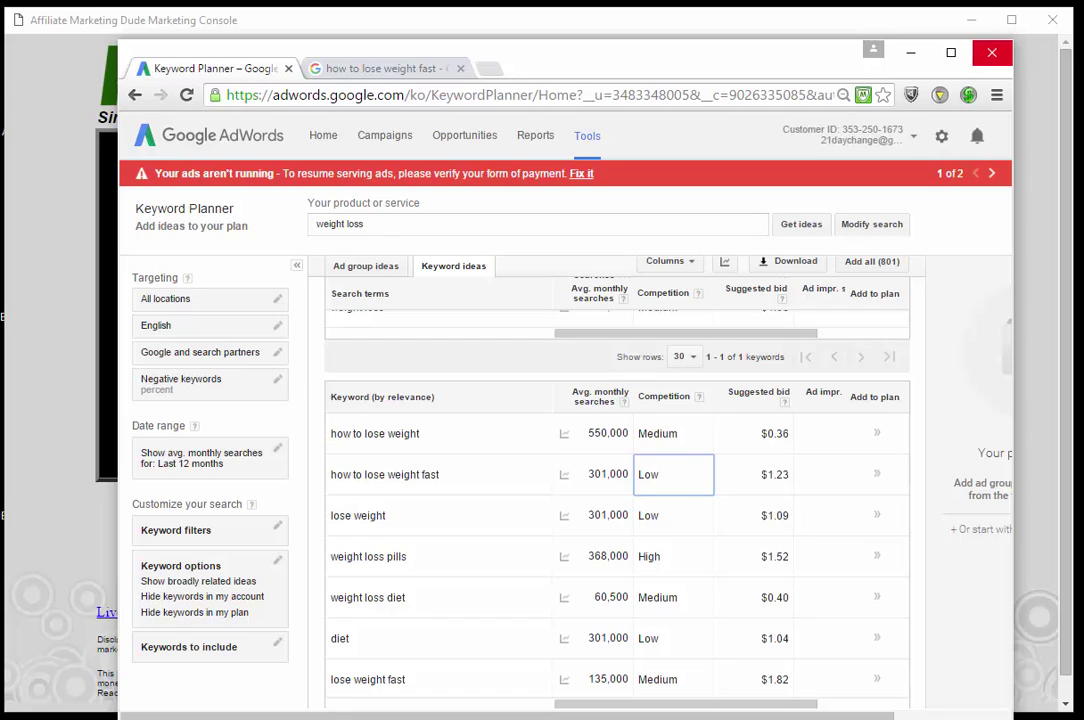
pyautogui.click(991, 52)
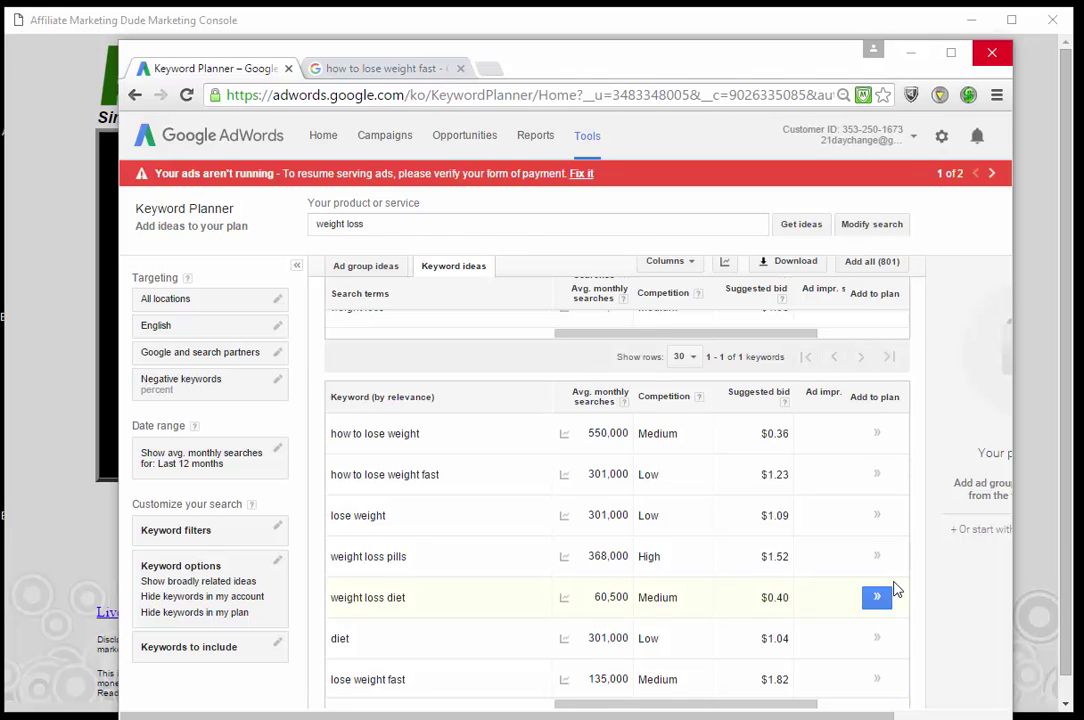
pyautogui.scroll(3, 895, 585)
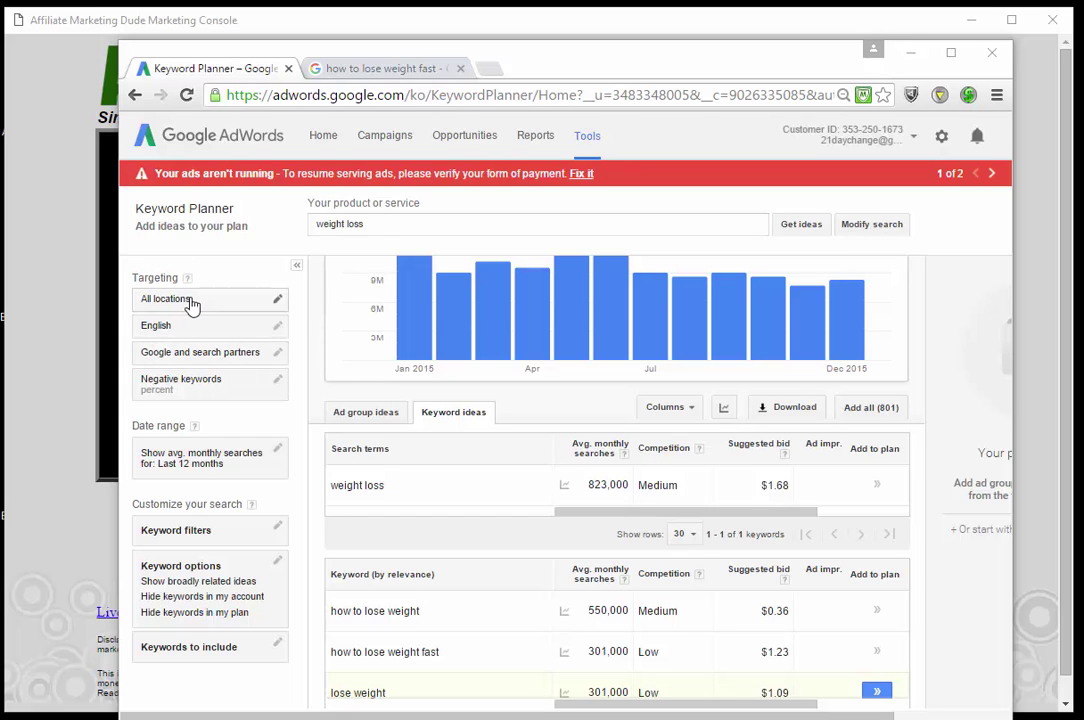
# Target California, United States, dropping weight loss to 49,500 monthly searches at a $5.65 bid
pyautogui.click(192, 306)
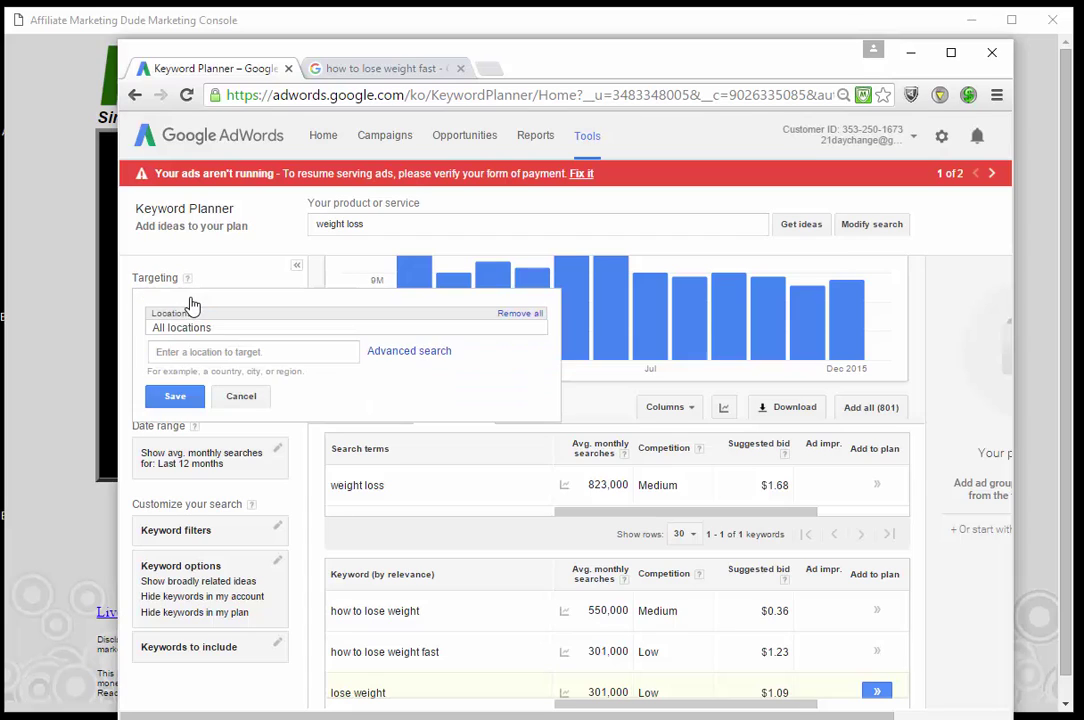
pyautogui.click(243, 352)
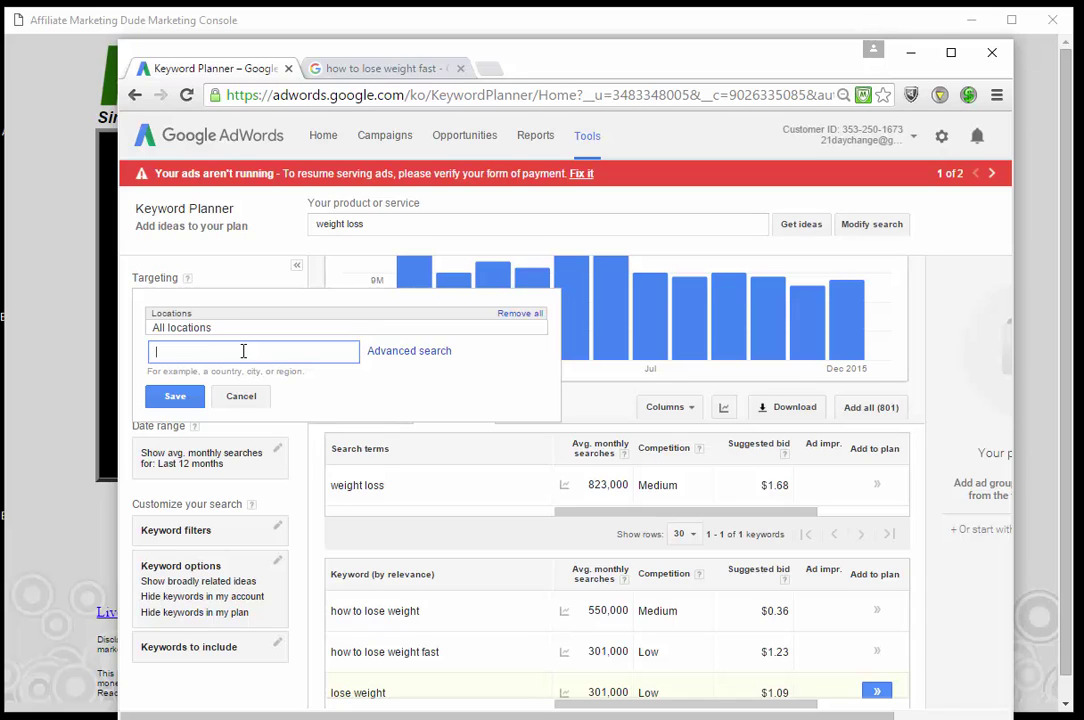
pyautogui.write('californ')
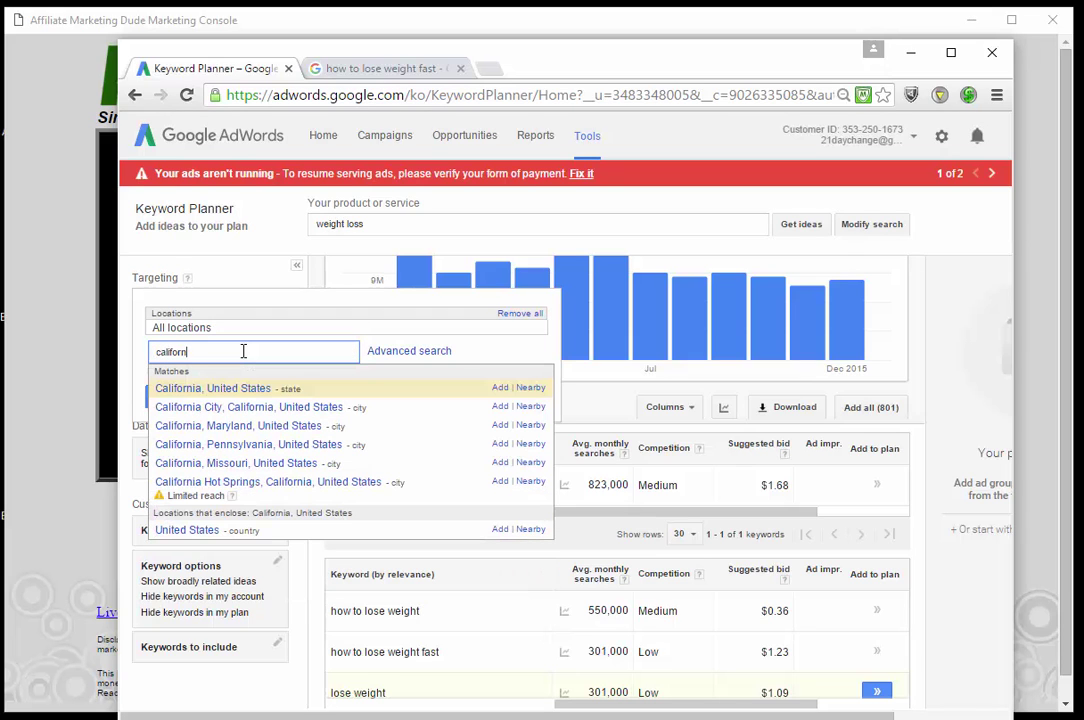
pyautogui.write('ia')
pyautogui.press('Return')
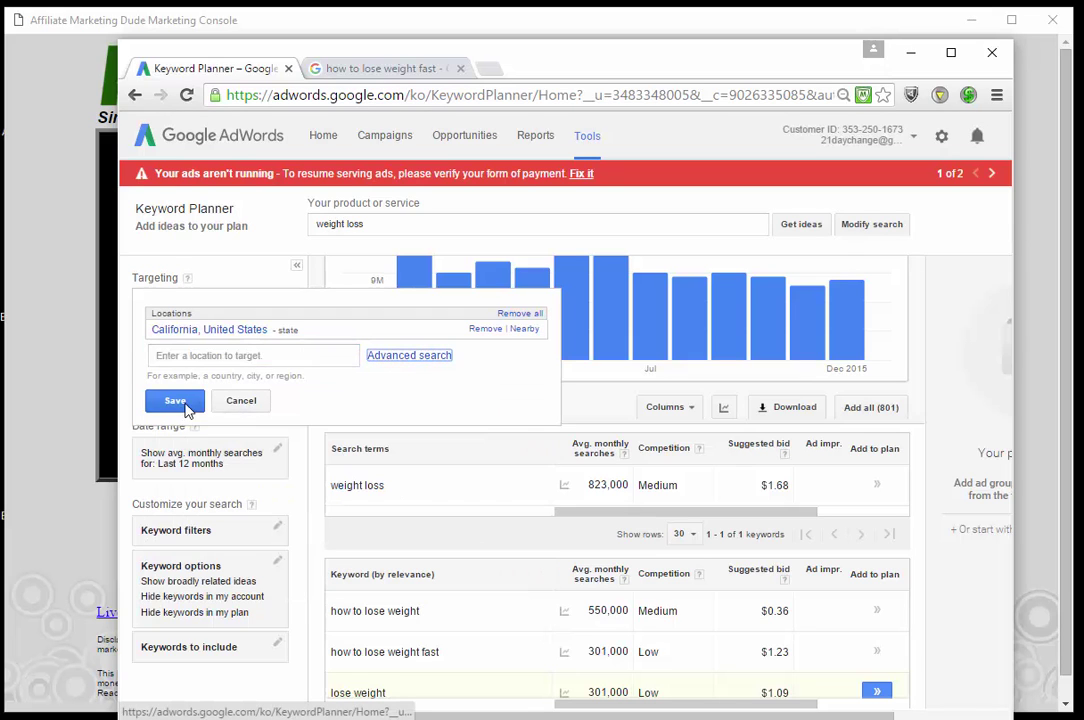
pyautogui.click(207, 402)
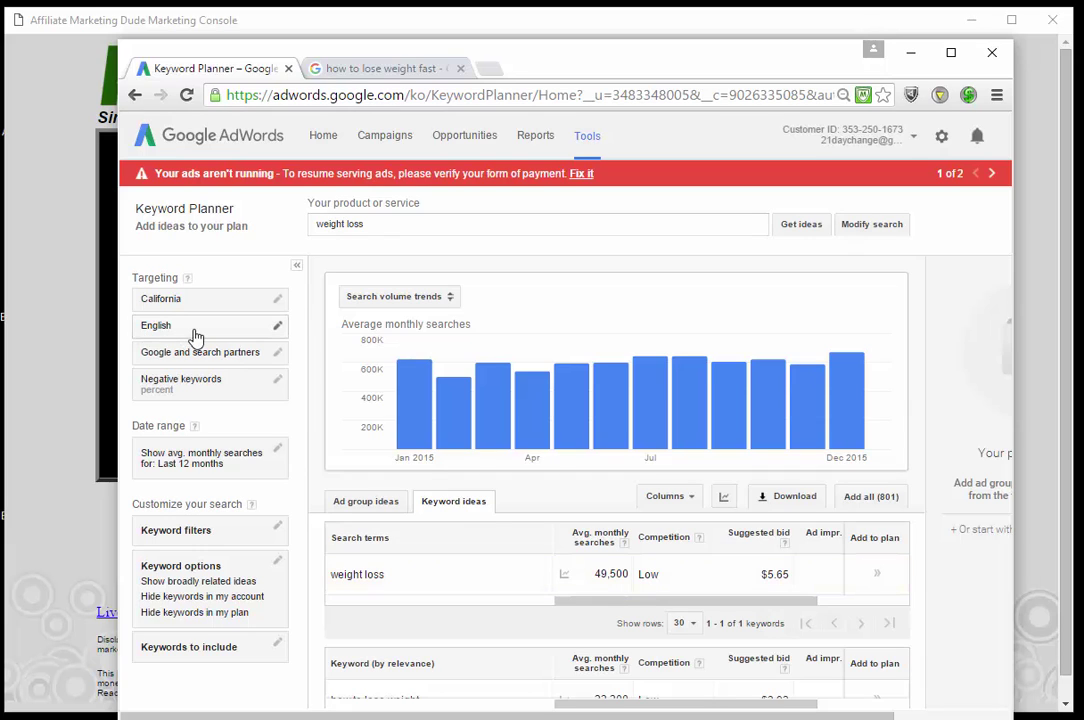
# Try removing English from language targeting, then discard the change
pyautogui.click(194, 338)
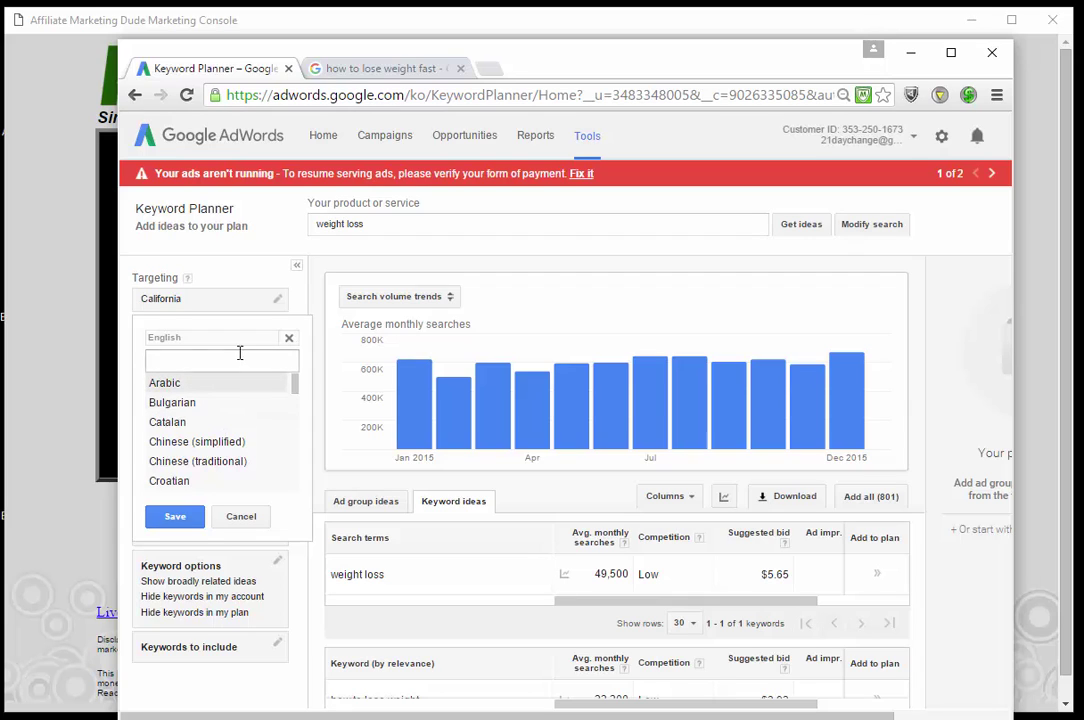
pyautogui.click(290, 343)
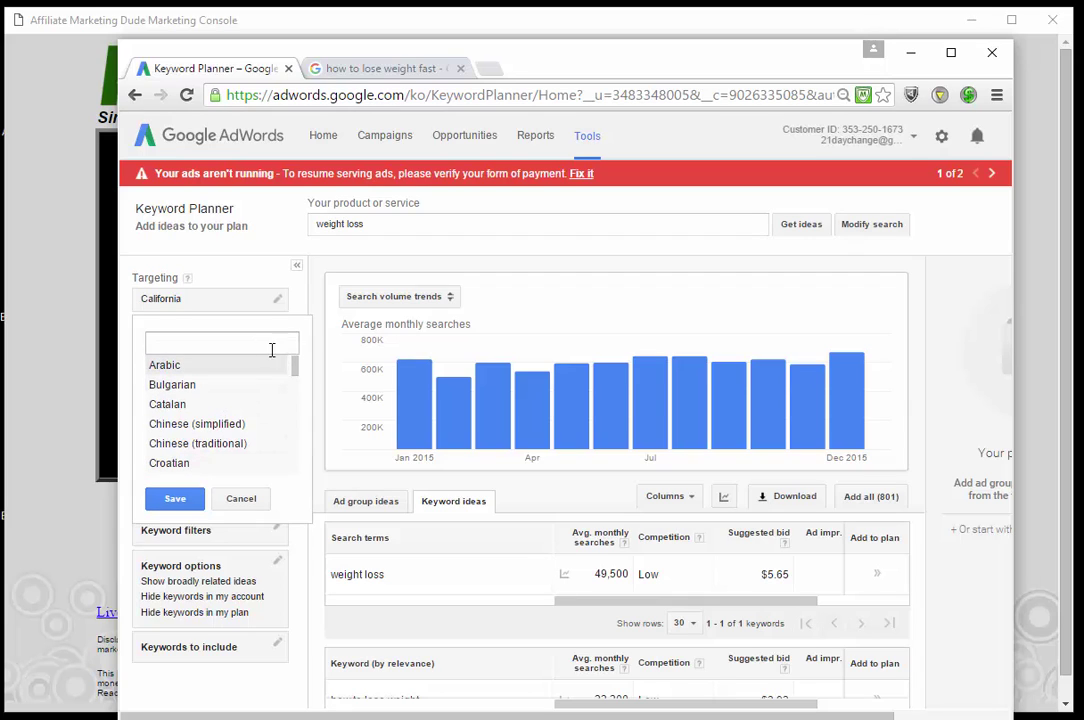
pyautogui.click(250, 499)
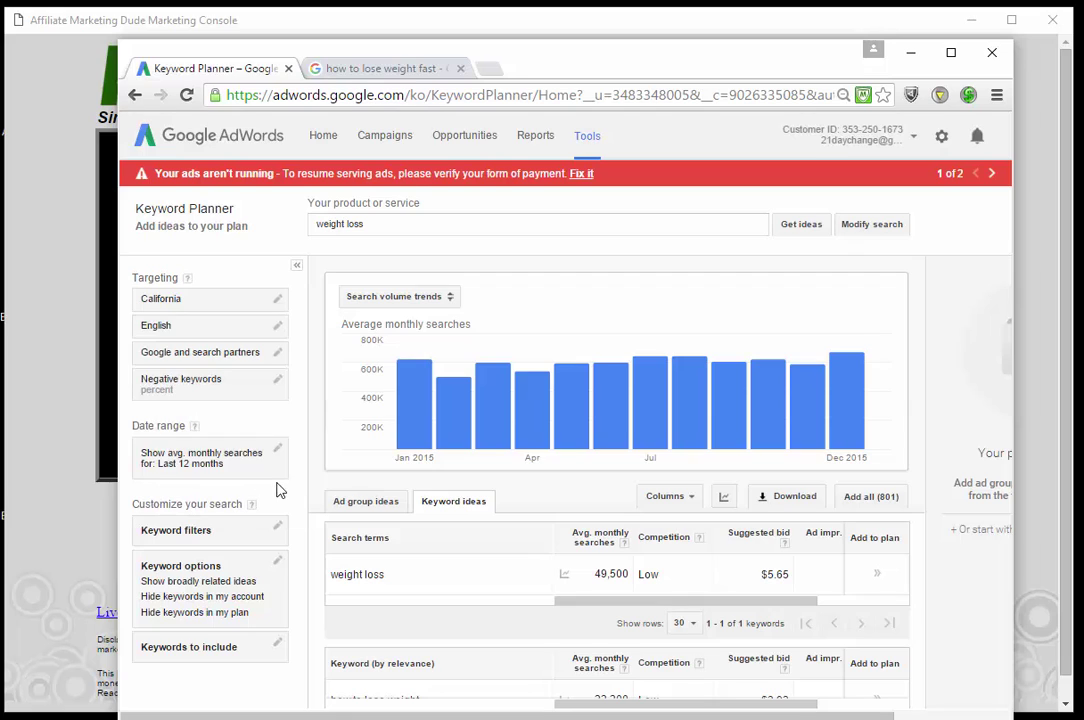
# Target Google only without search partners, cutting weight loss to 14,800 monthly searches
pyautogui.click(180, 356)
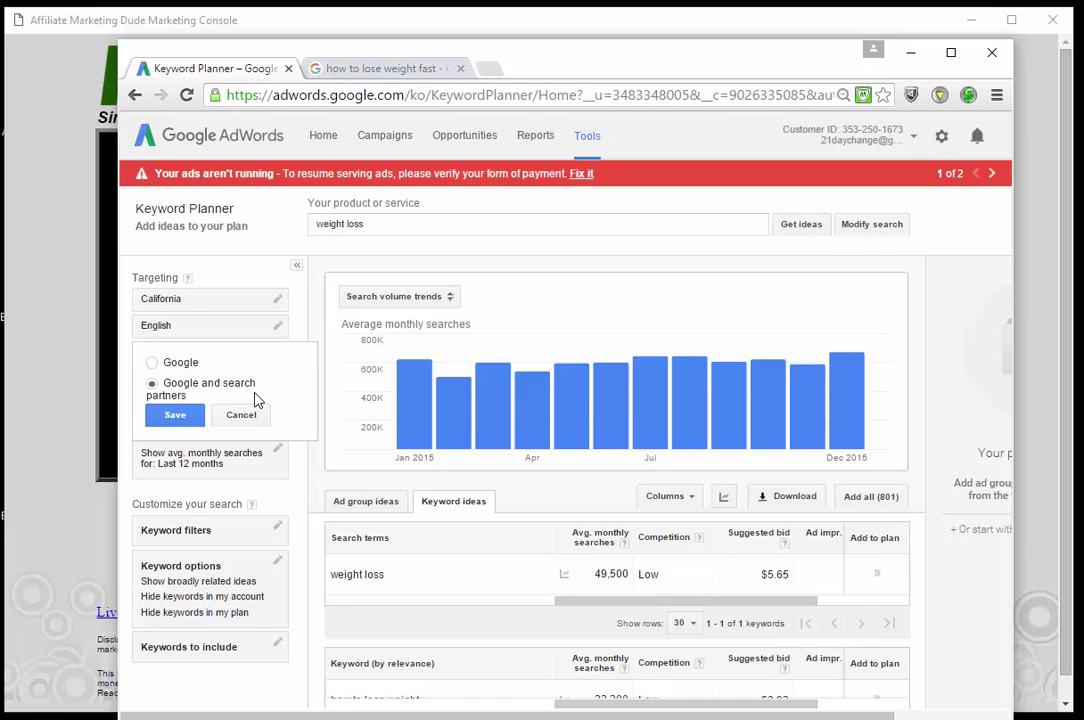
pyautogui.click(190, 364)
pyautogui.click(176, 414)
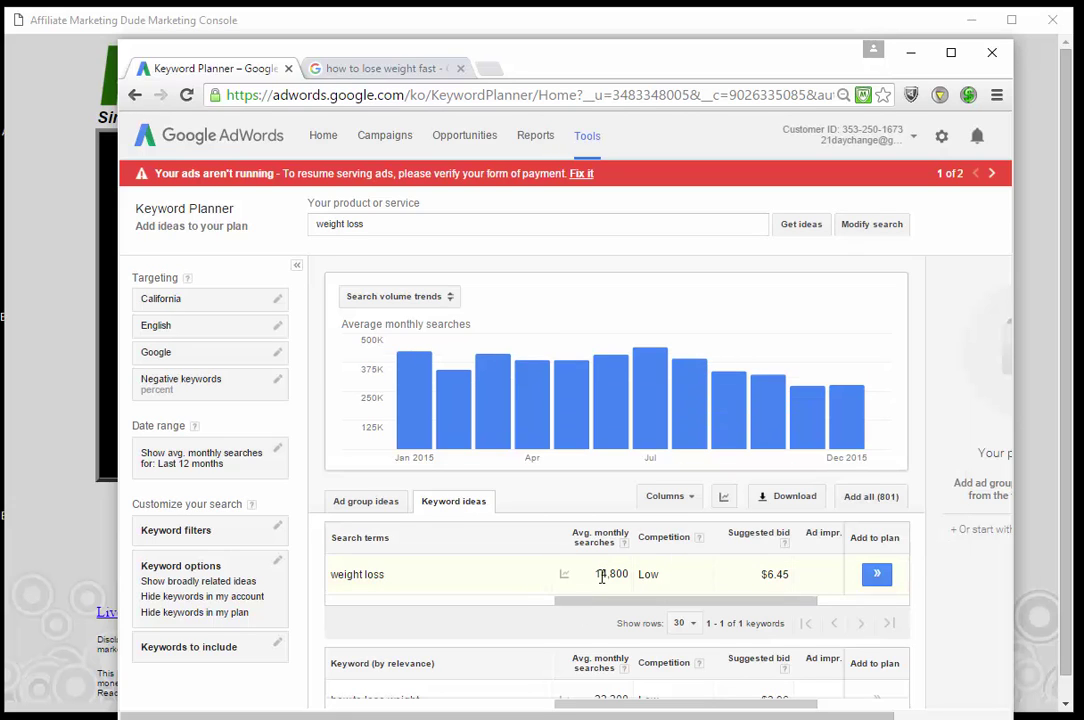
# Cancel an edit to the 'percent' negative keyword and show the Jan–Dec 2015 date range settings
pyautogui.click(232, 380)
pyautogui.click(234, 403)
pyautogui.moveTo(234, 405); pyautogui.dragTo(145, 416)
pyautogui.press('BackSpace')
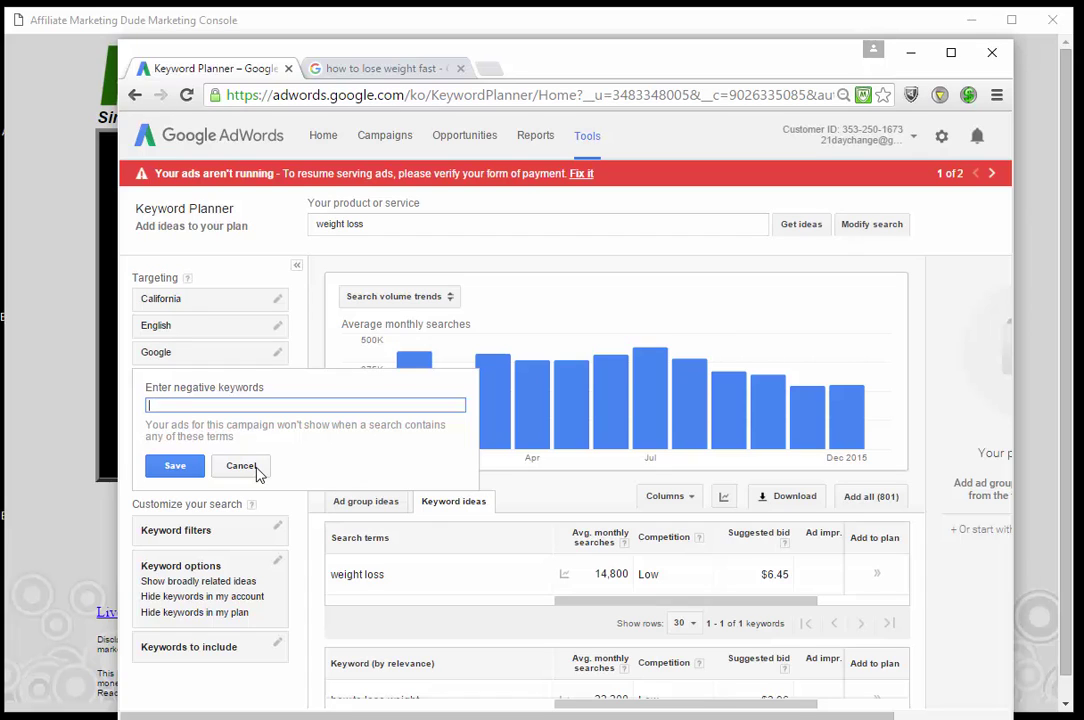
pyautogui.write('verse')
pyautogui.click(242, 467)
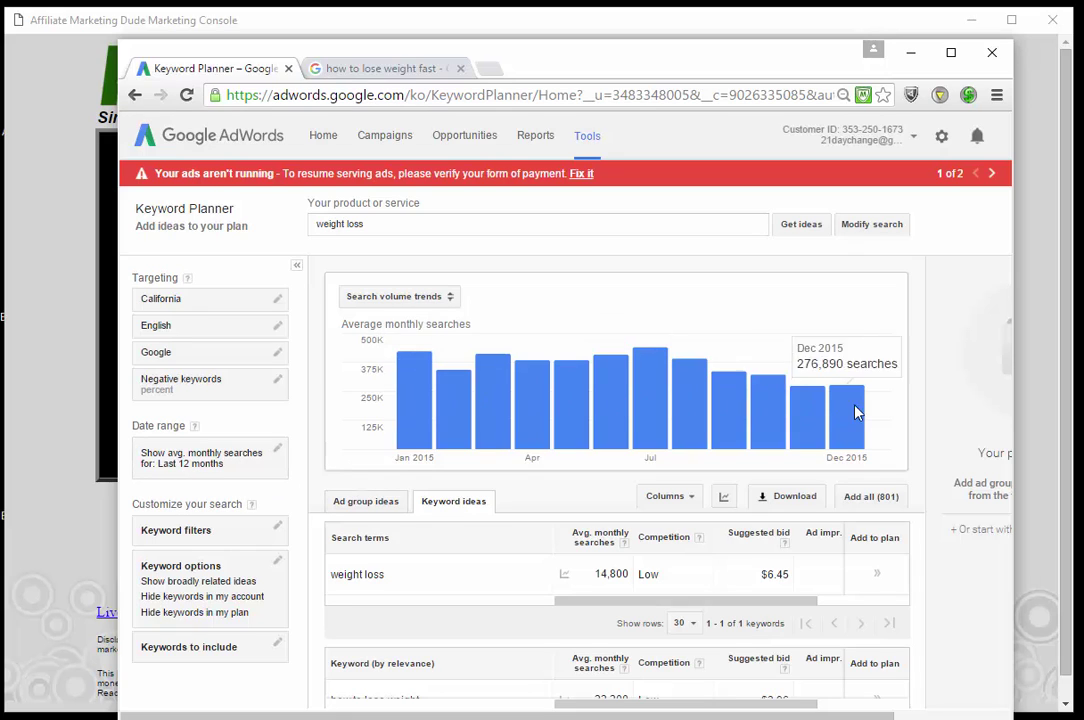
pyautogui.click(185, 463)
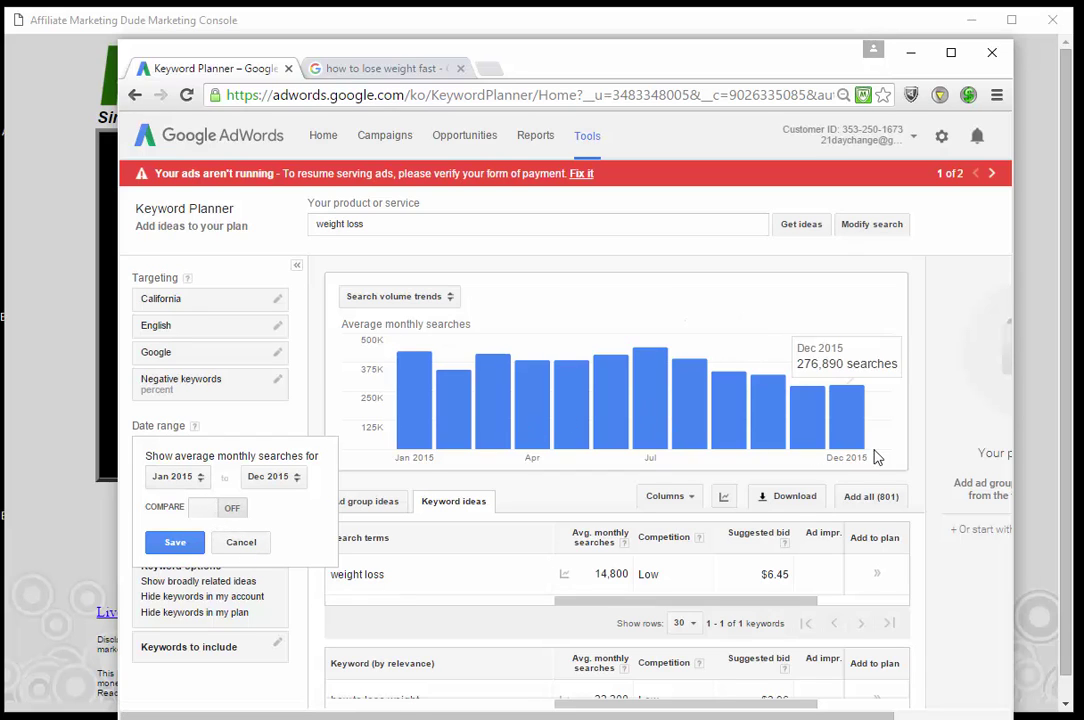
# Dismiss the date range, then cancel keyword filters after entering and clearing a 0.10 suggested bid
pyautogui.click(258, 545)
pyautogui.click(245, 530)
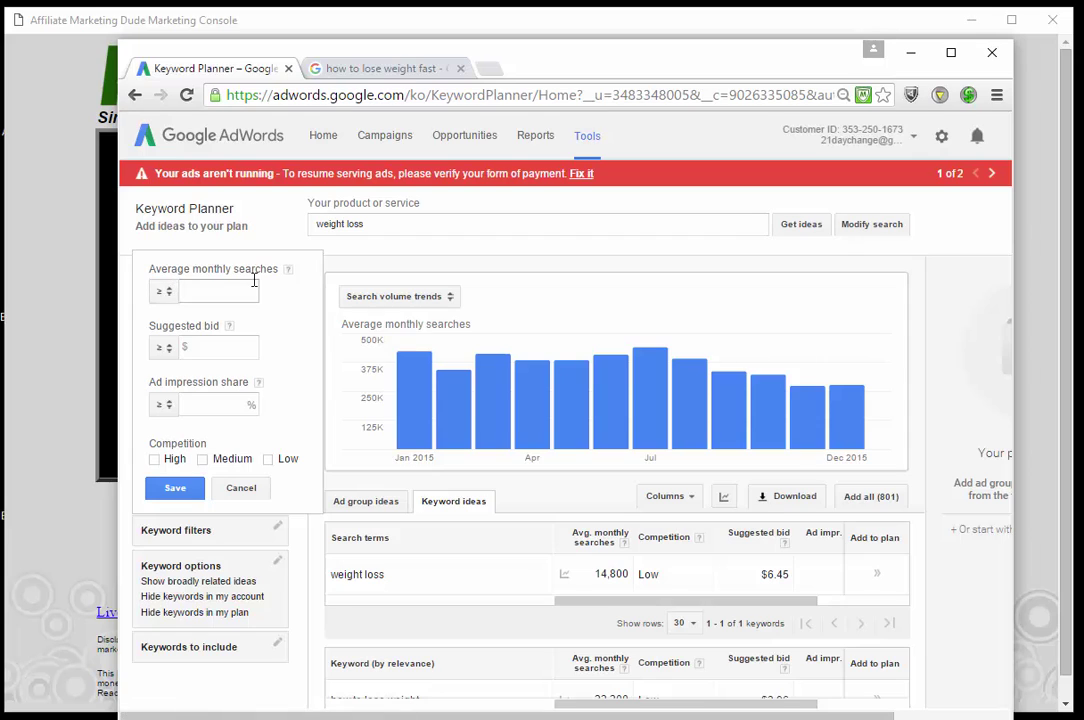
pyautogui.click(226, 346)
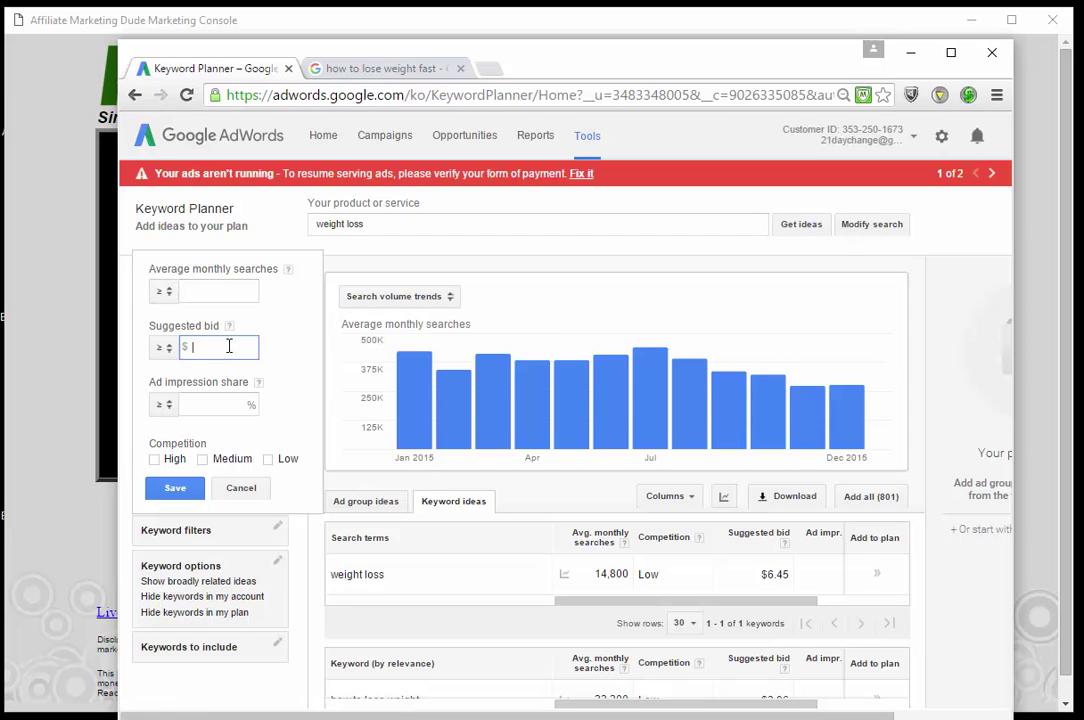
pyautogui.write('0.10')
pyautogui.moveTo(226, 347); pyautogui.dragTo(186, 342)
pyautogui.press('BackSpace')
pyautogui.click(257, 496)
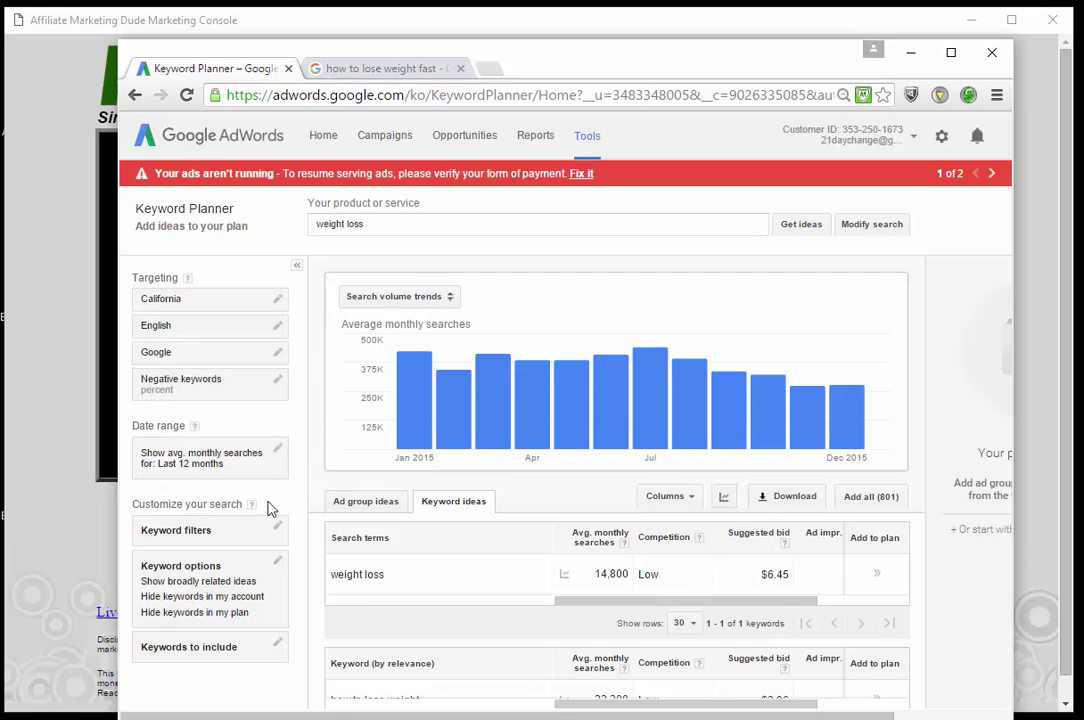
# Try 'Only show ideas closely related' but discard it, then bring up Keywords to include
pyautogui.click(213, 570)
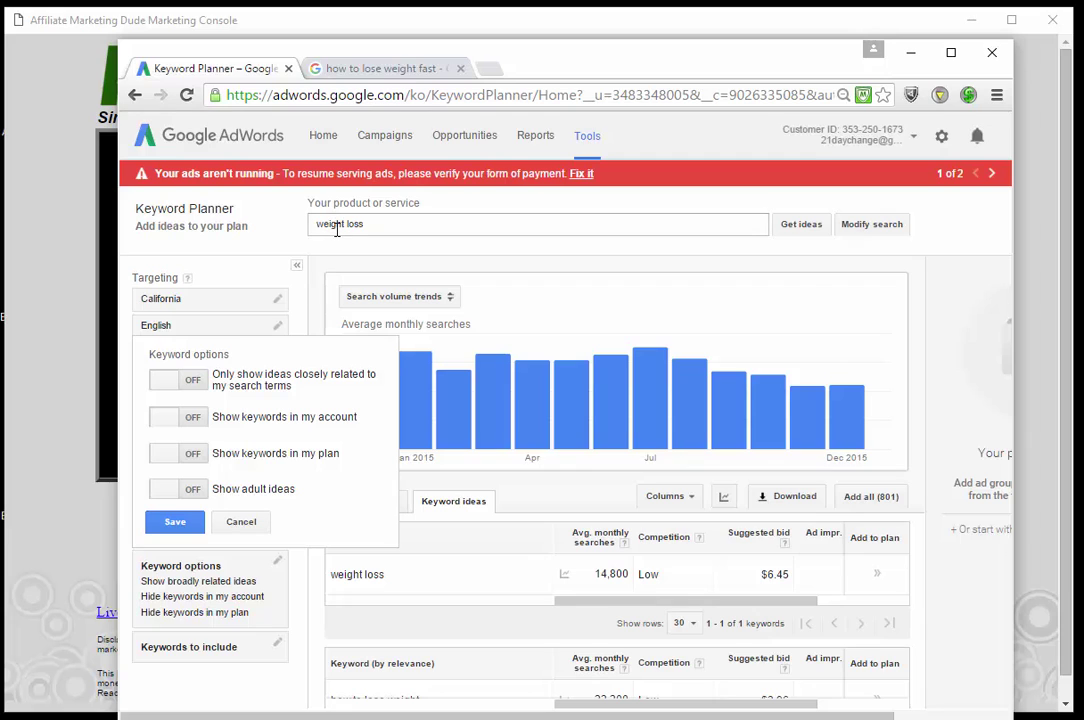
pyautogui.scroll(-3, 999, 634)
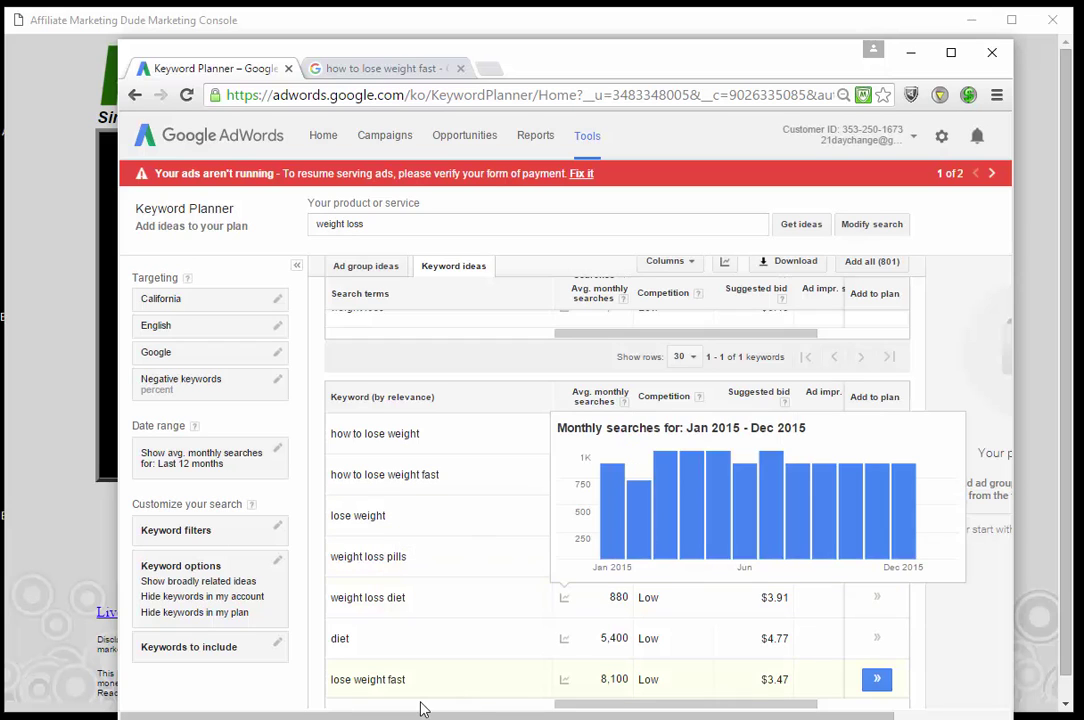
pyautogui.scroll(-3, 460, 670)
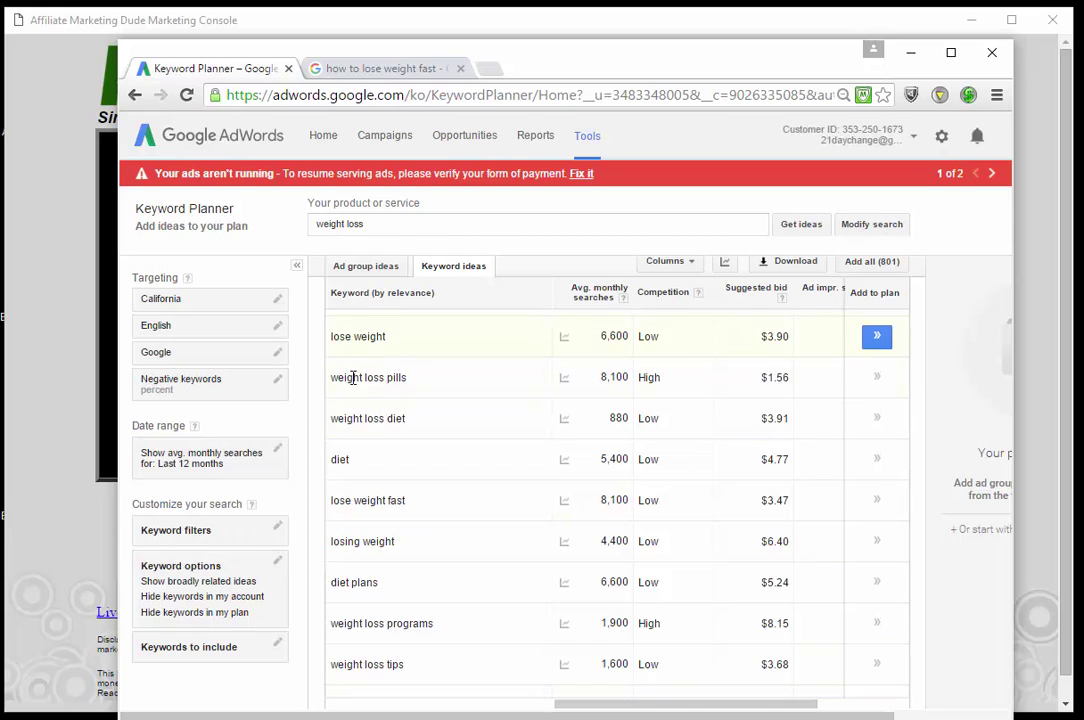
pyautogui.click(255, 610)
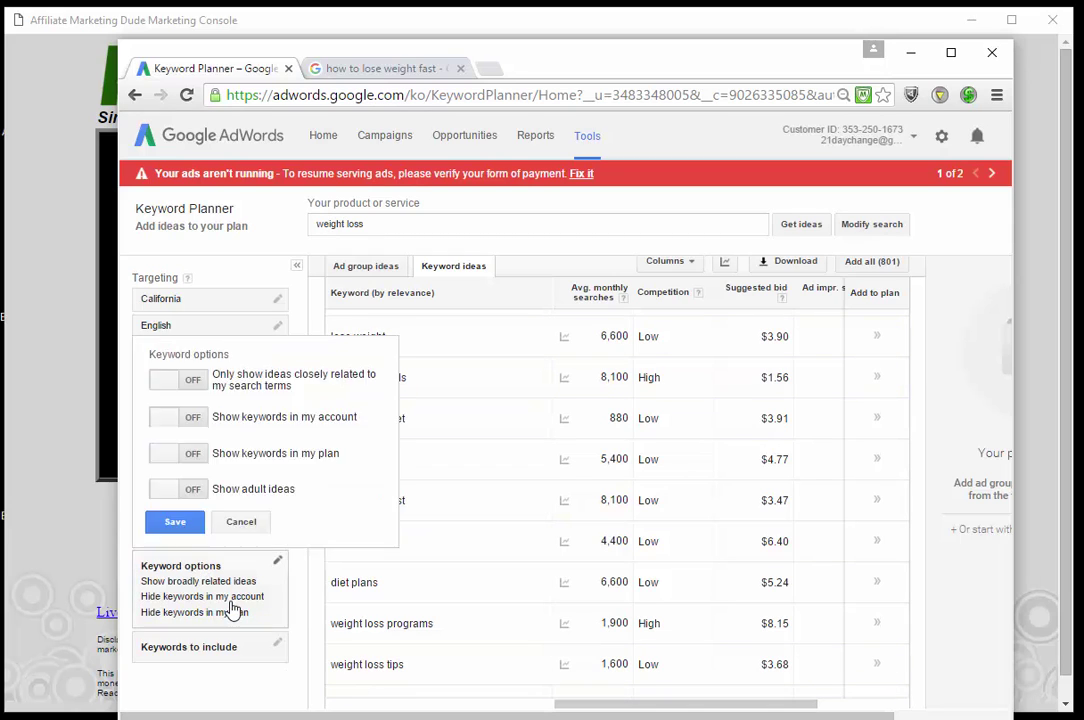
pyautogui.click(165, 380)
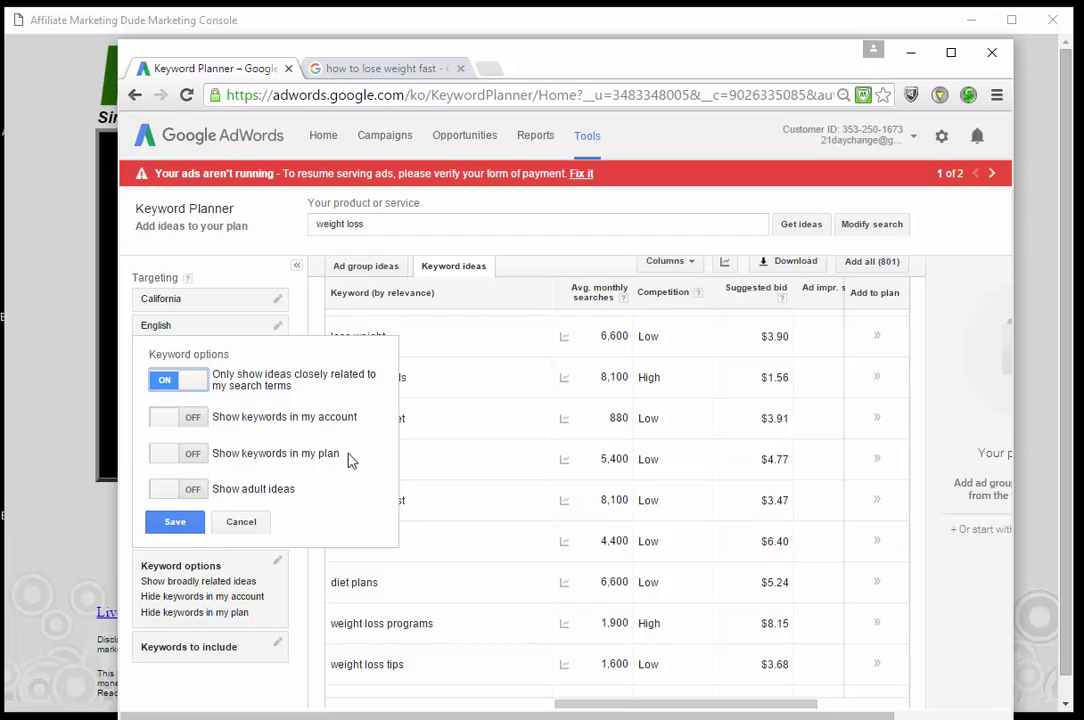
pyautogui.click(259, 524)
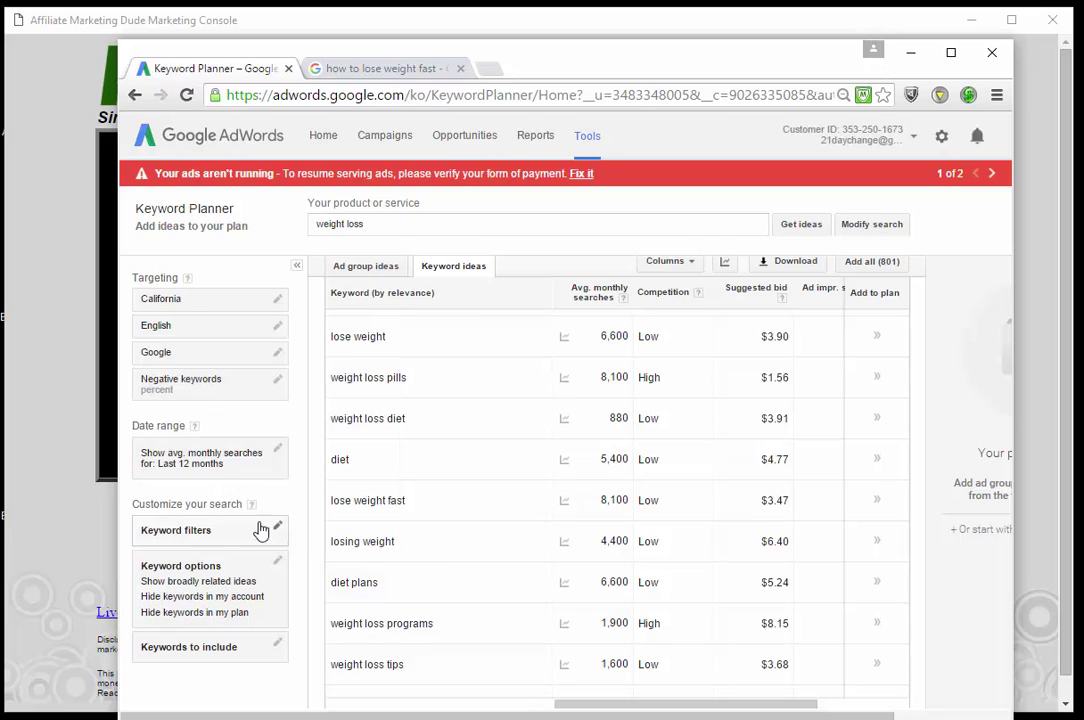
pyautogui.click(226, 651)
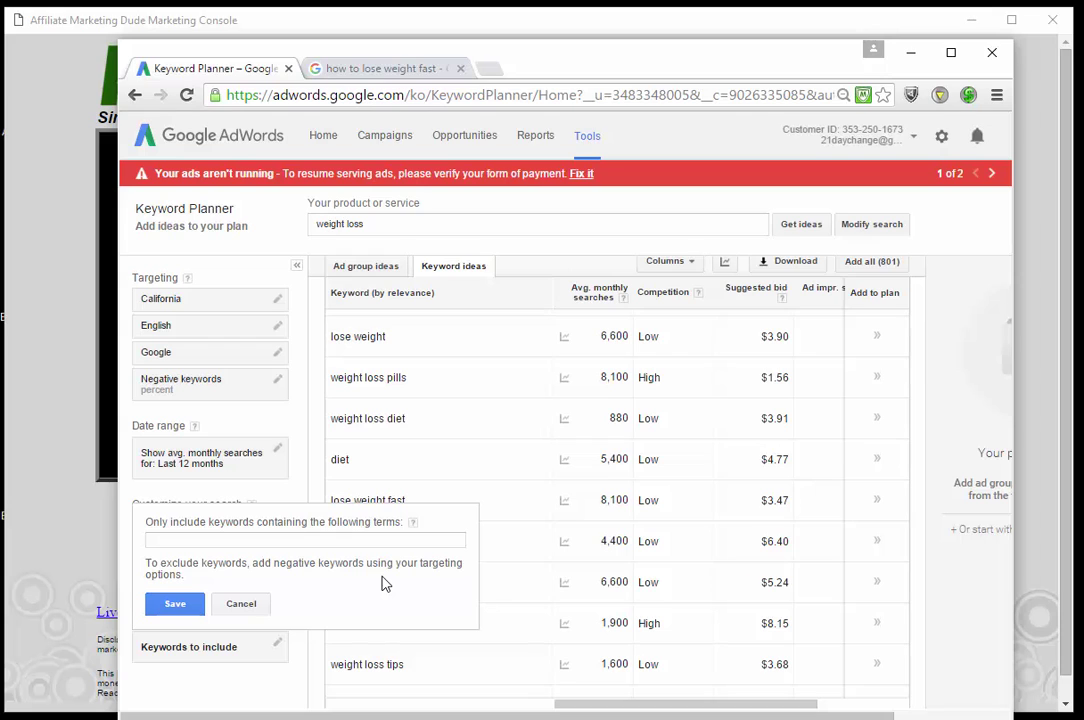
# Cancel the empty Keywords to include popup and return to the top of the results
pyautogui.click(302, 680)
pyautogui.scroll(5, 767, 622)
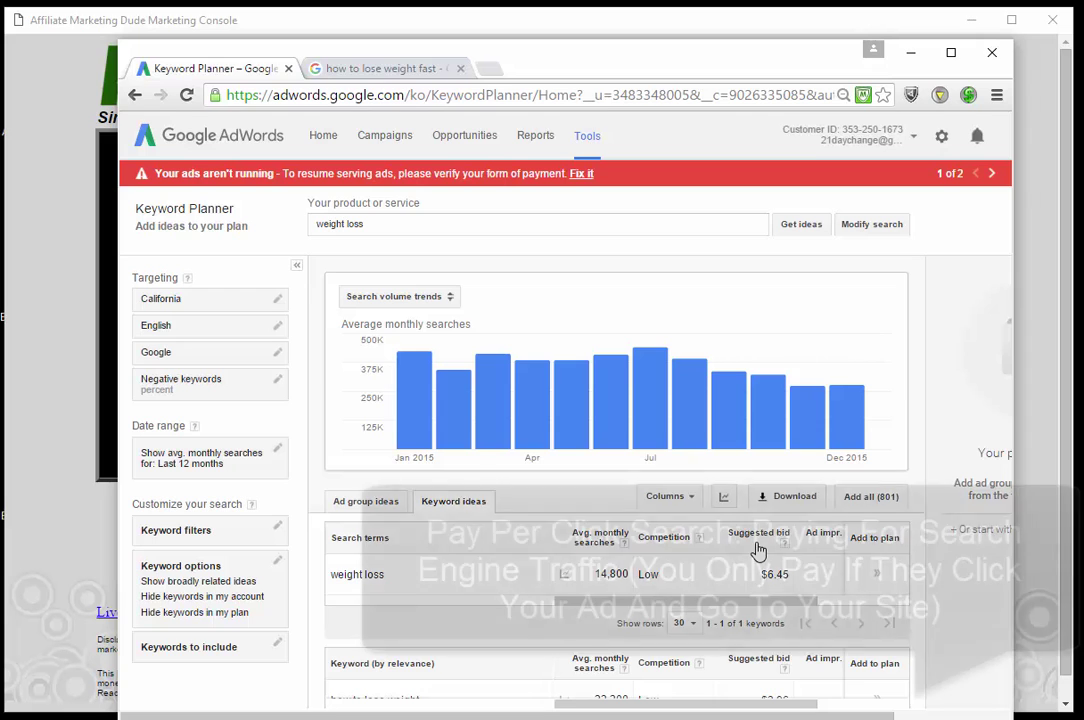
# On the Google tab, search for 'lose weight' using the autocomplete suggestion
pyautogui.click(428, 70)
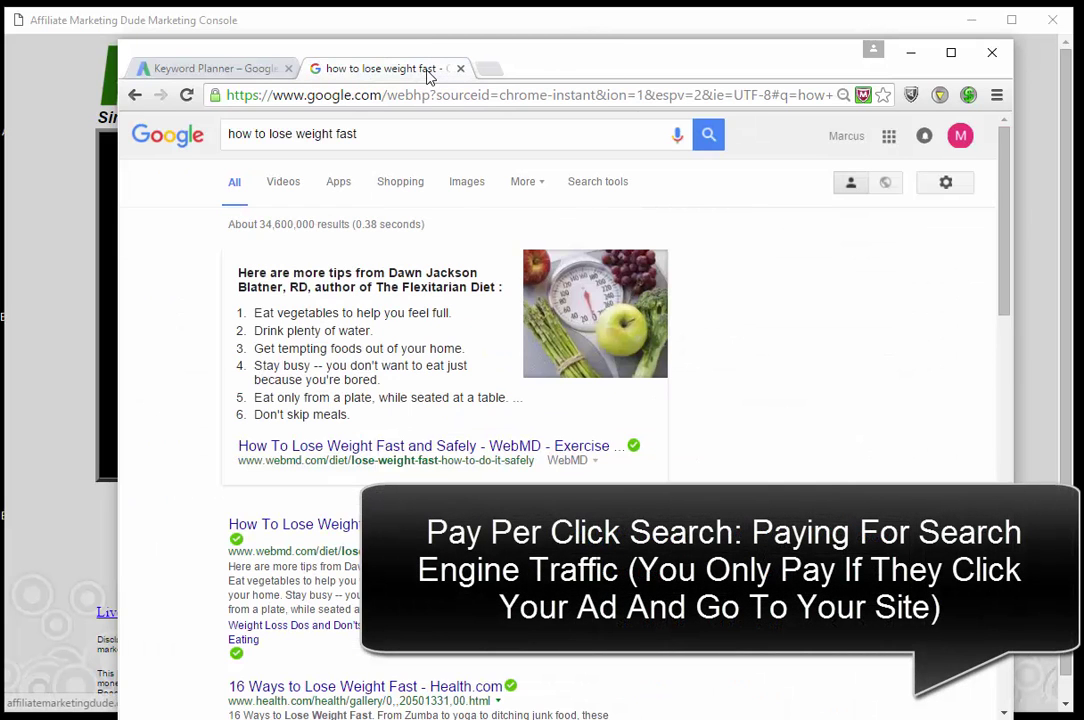
pyautogui.moveTo(423, 136); pyautogui.dragTo(97, 152)
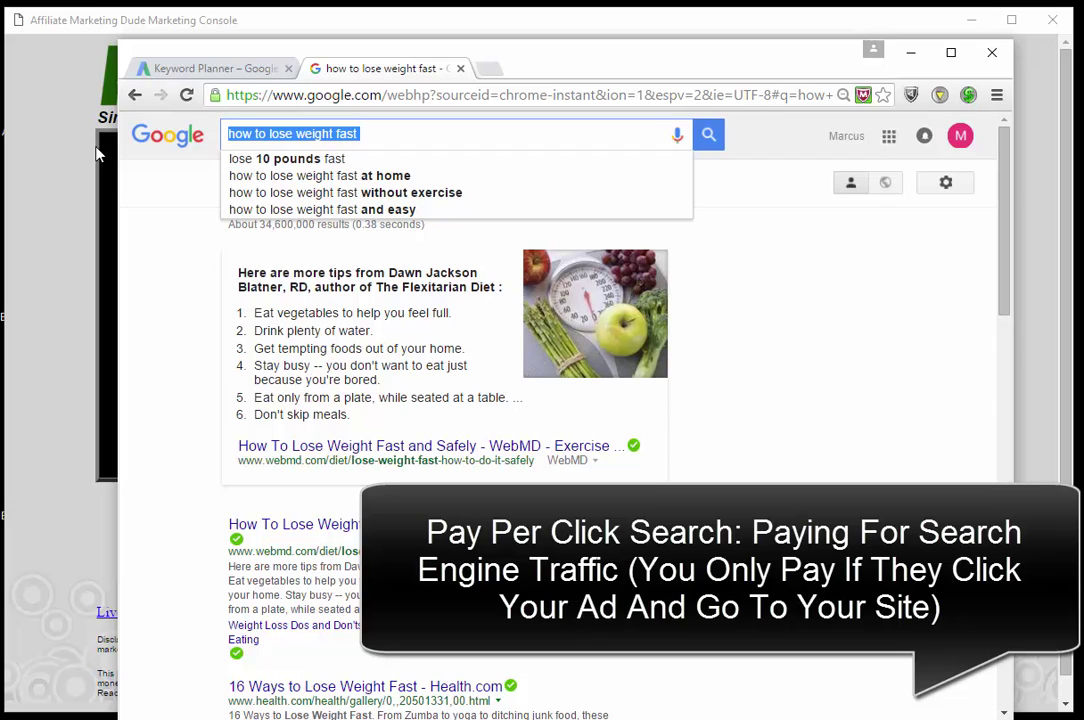
pyautogui.write('lose')
pyautogui.press('Down')
pyautogui.press('Down')
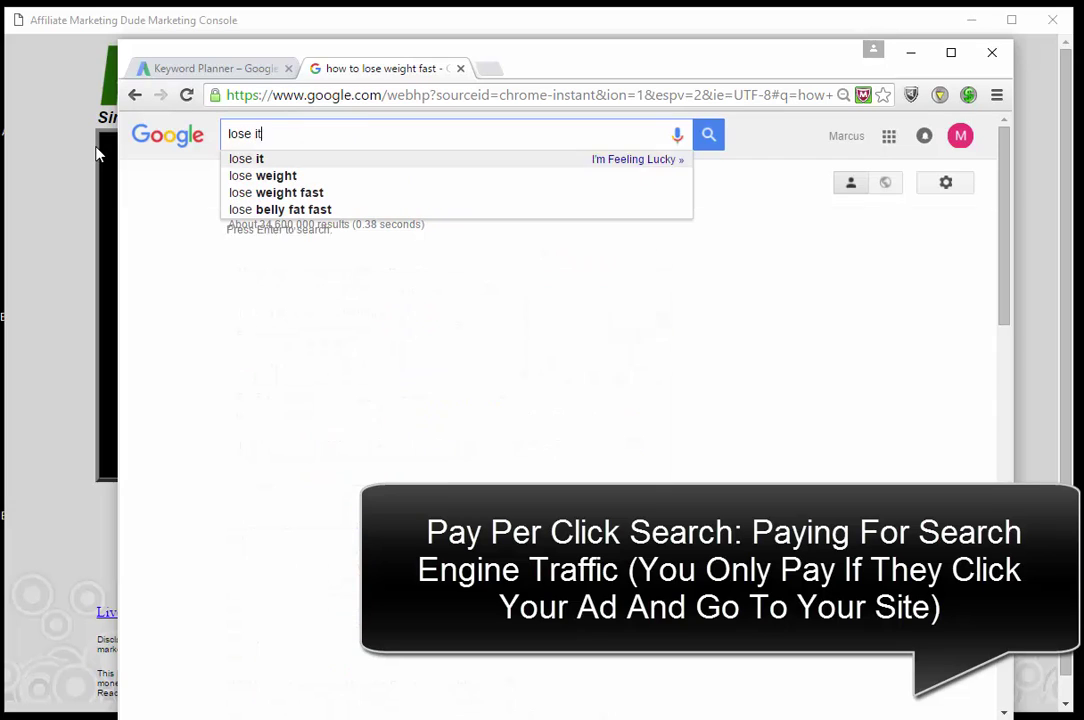
pyautogui.press('Return')
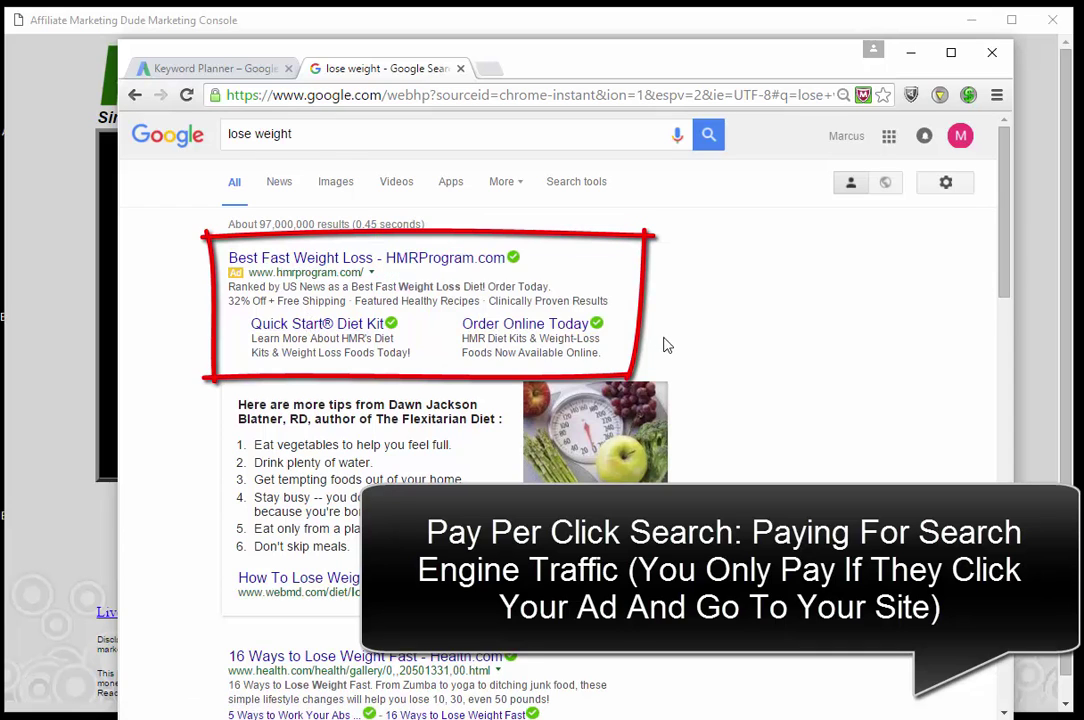
pyautogui.scroll(-1, 806, 314)
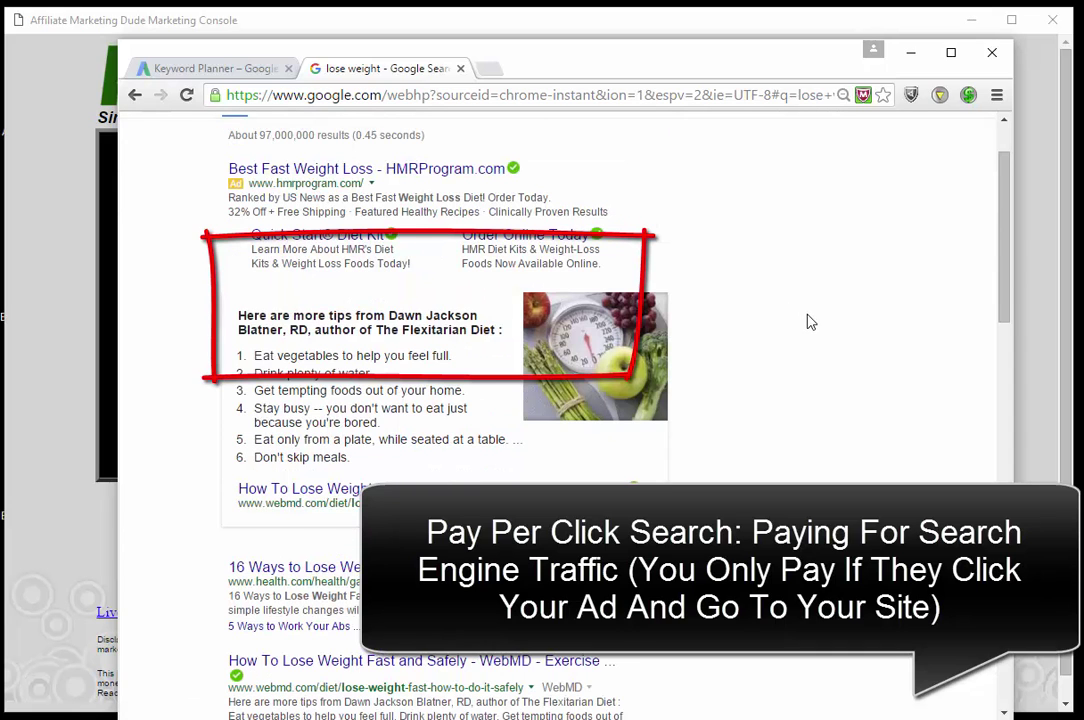
pyautogui.scroll(1, 810, 322)
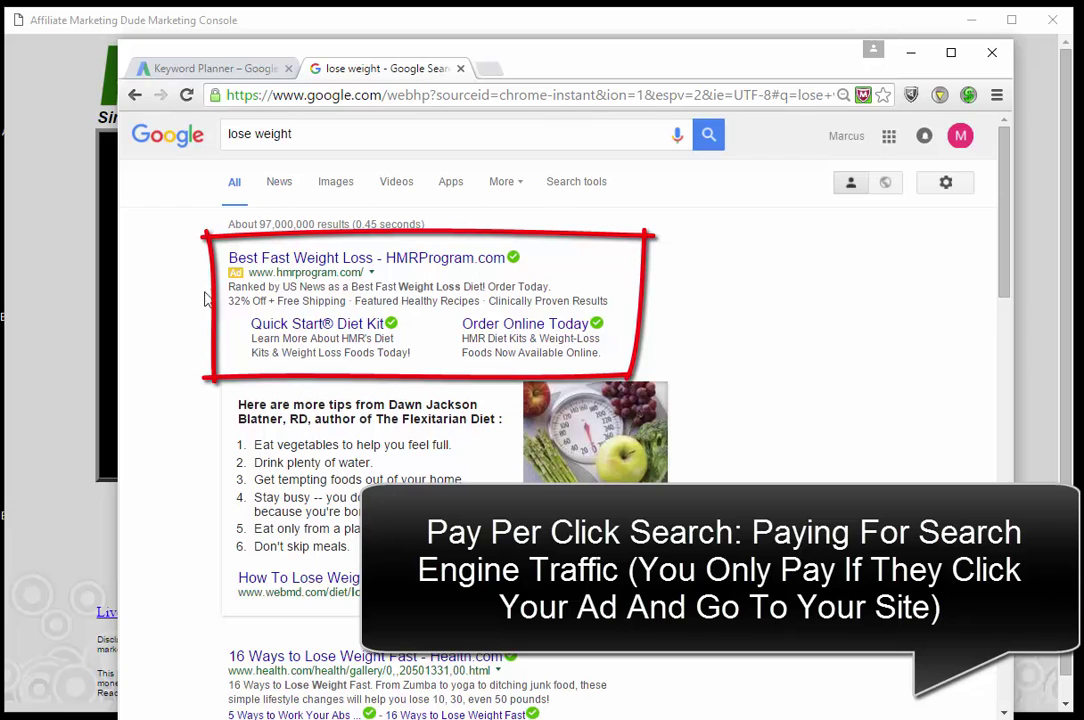
# Replace the query with 'mortgage' and run the search
pyautogui.click(300, 133)
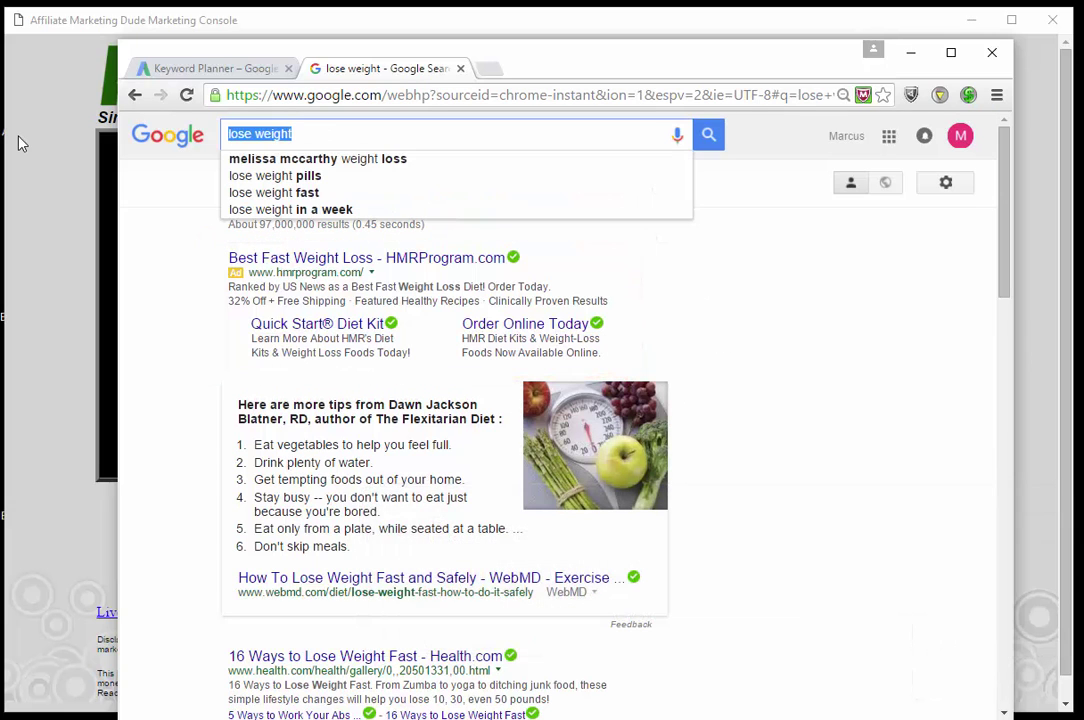
pyautogui.write('mortgage')
pyautogui.press('Return')
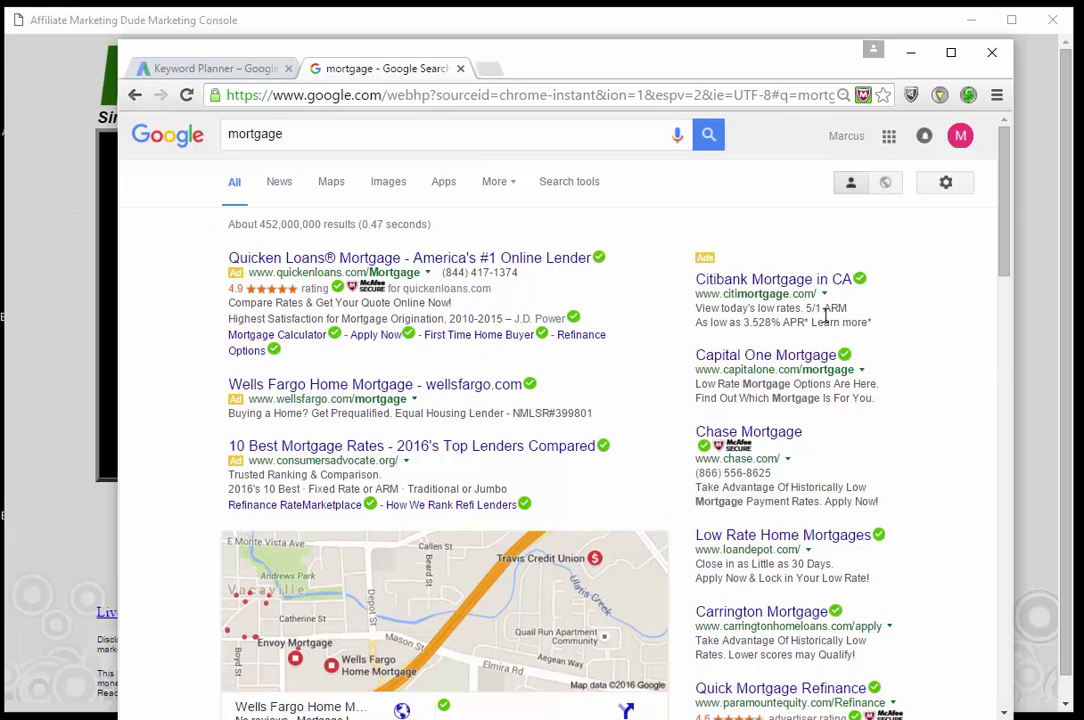
# Scroll the mortgage results past the ads and local map listings down to the organic entries
pyautogui.scroll(-3, 828, 320)
pyautogui.scroll(3, 840, 333)
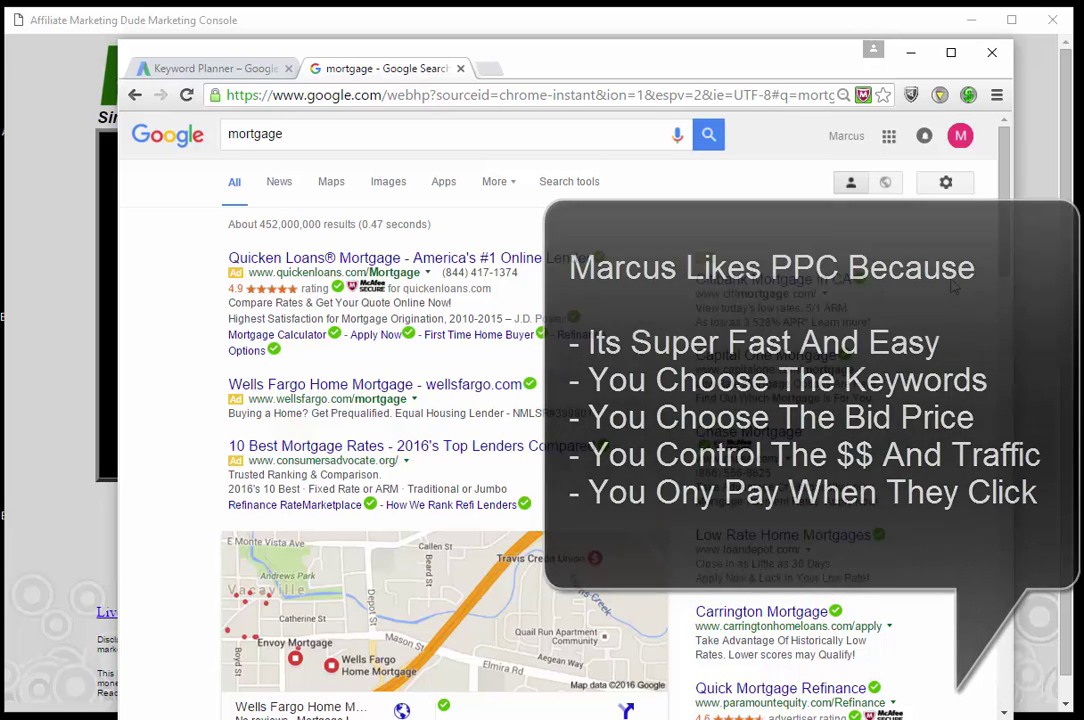
pyautogui.scroll(-2, 1008, 213)
pyautogui.moveTo(1008, 213); pyautogui.dragTo(1008, 243)
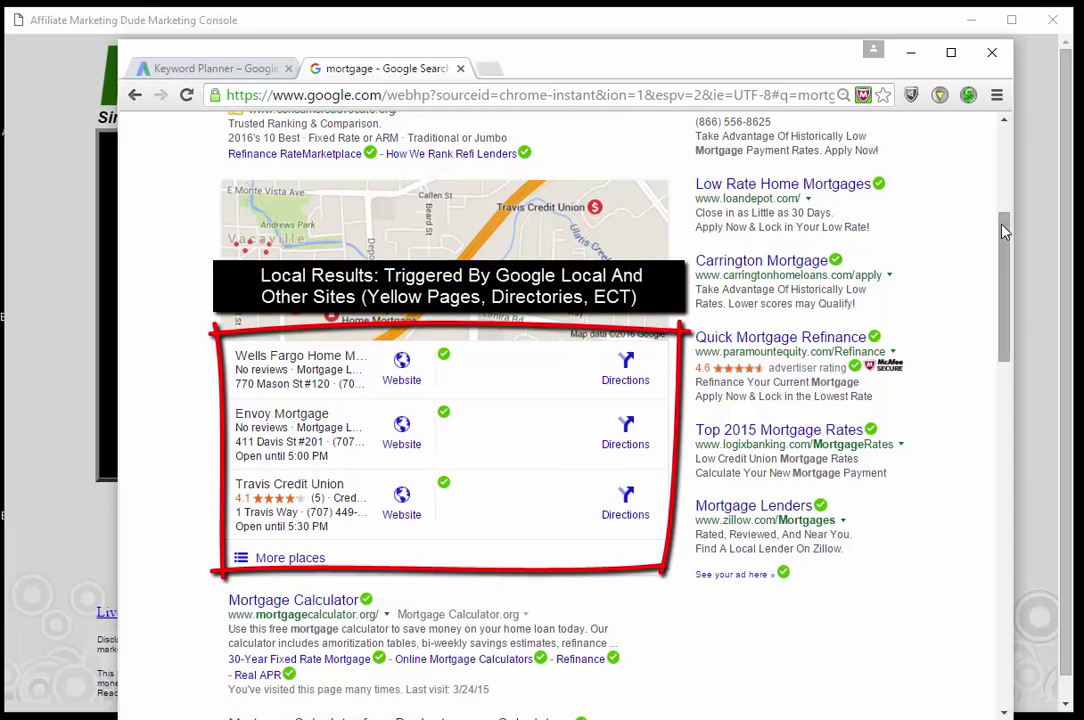
pyautogui.moveTo(1004, 240); pyautogui.dragTo(1005, 350)
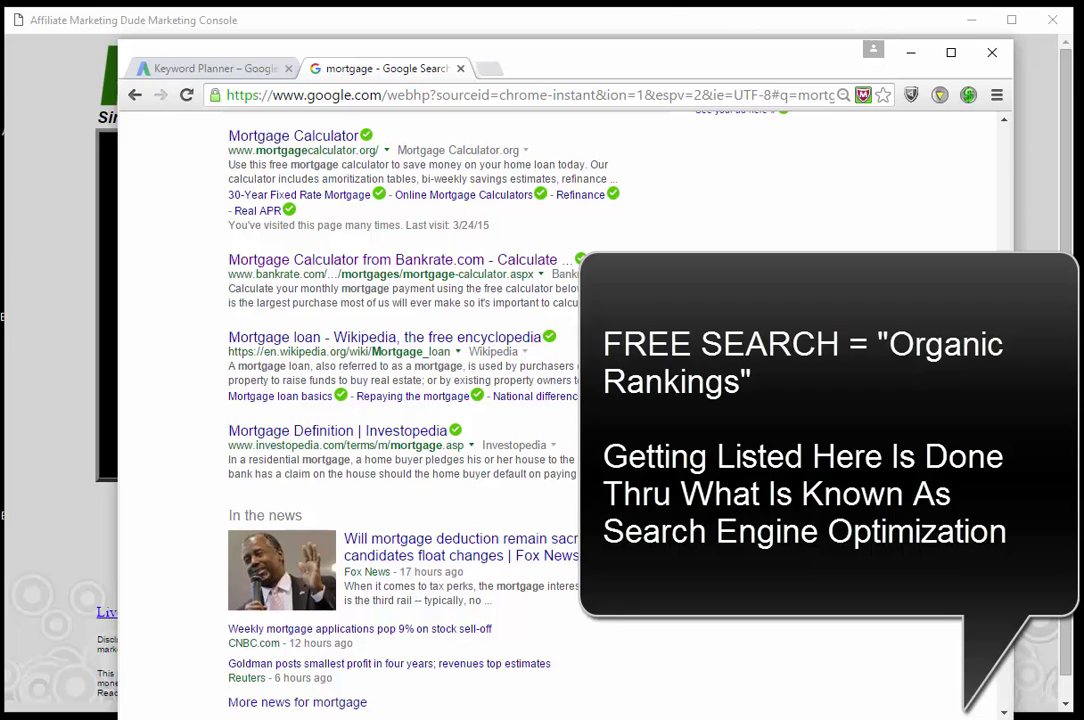
# Visit the Mortgage Calculator result, go back, and briefly check the Keyword Planner tab
pyautogui.click(318, 140)
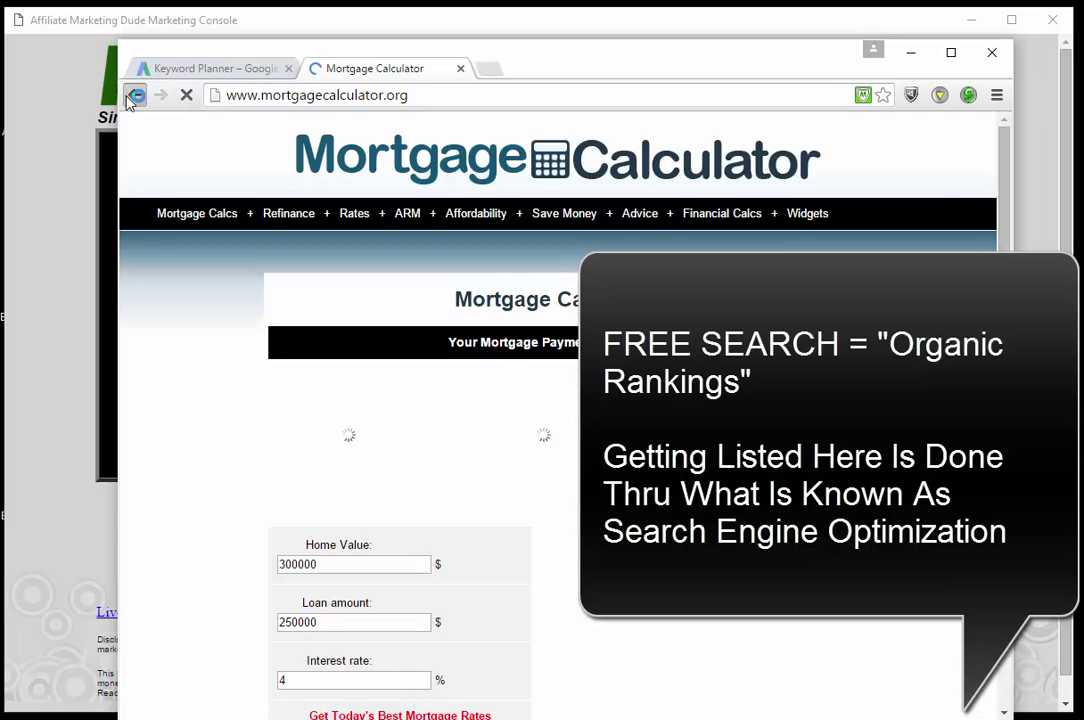
pyautogui.click(134, 95)
pyautogui.scroll(-5, 497, 441)
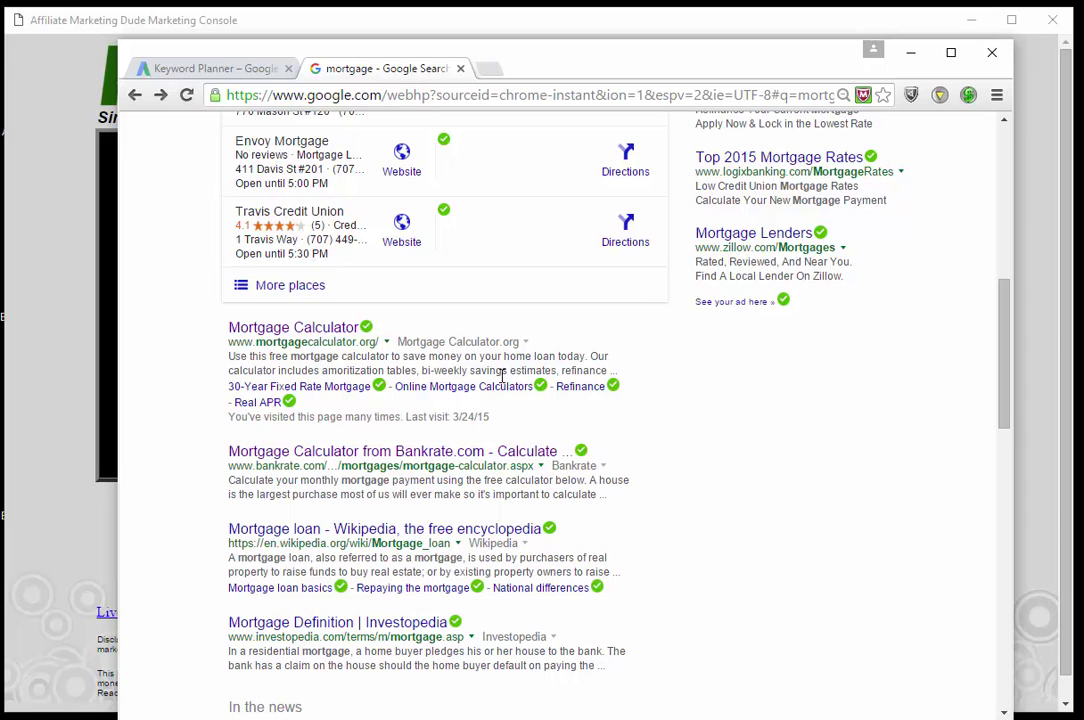
pyautogui.click(210, 68)
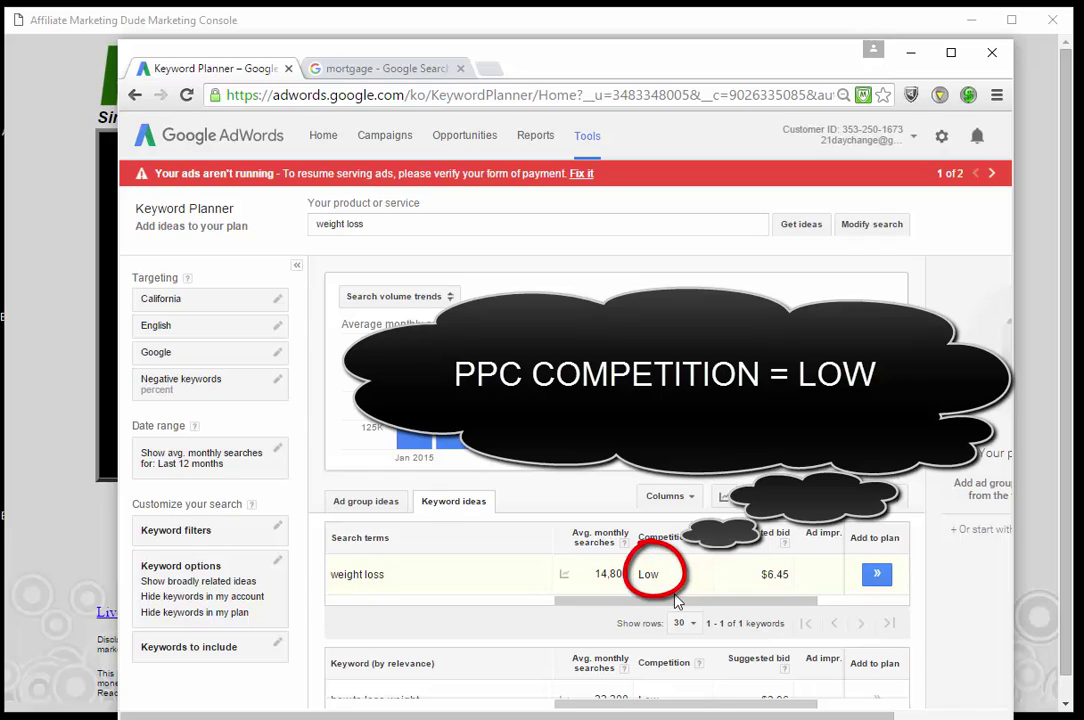
pyautogui.click(380, 68)
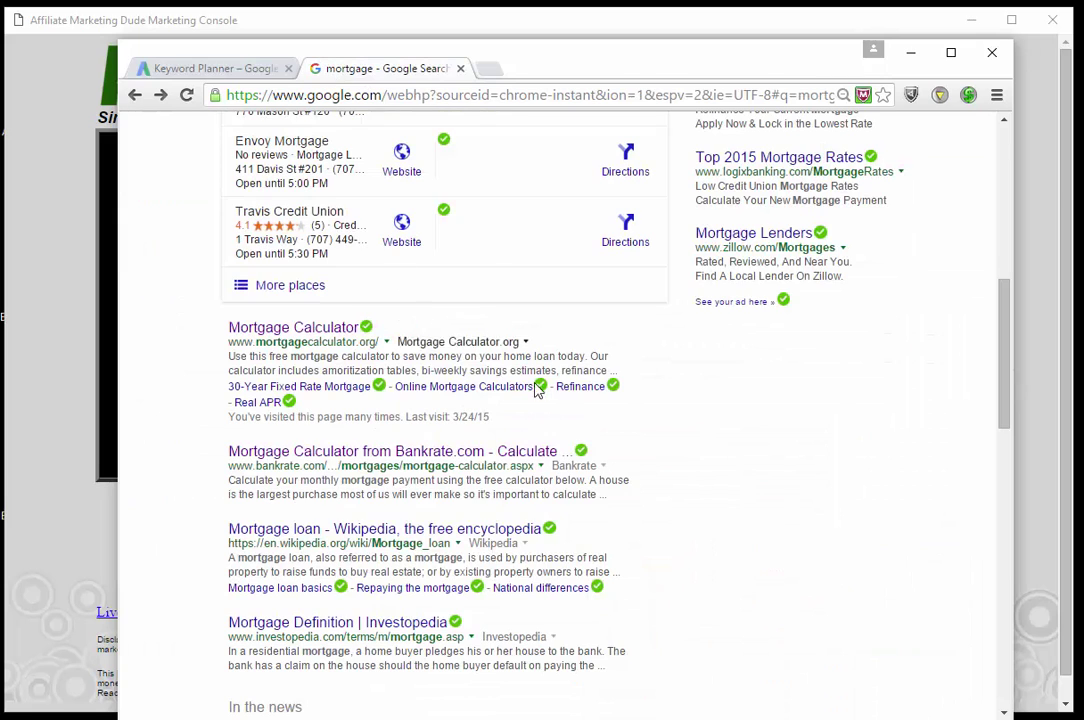
pyautogui.scroll(5, 537, 390)
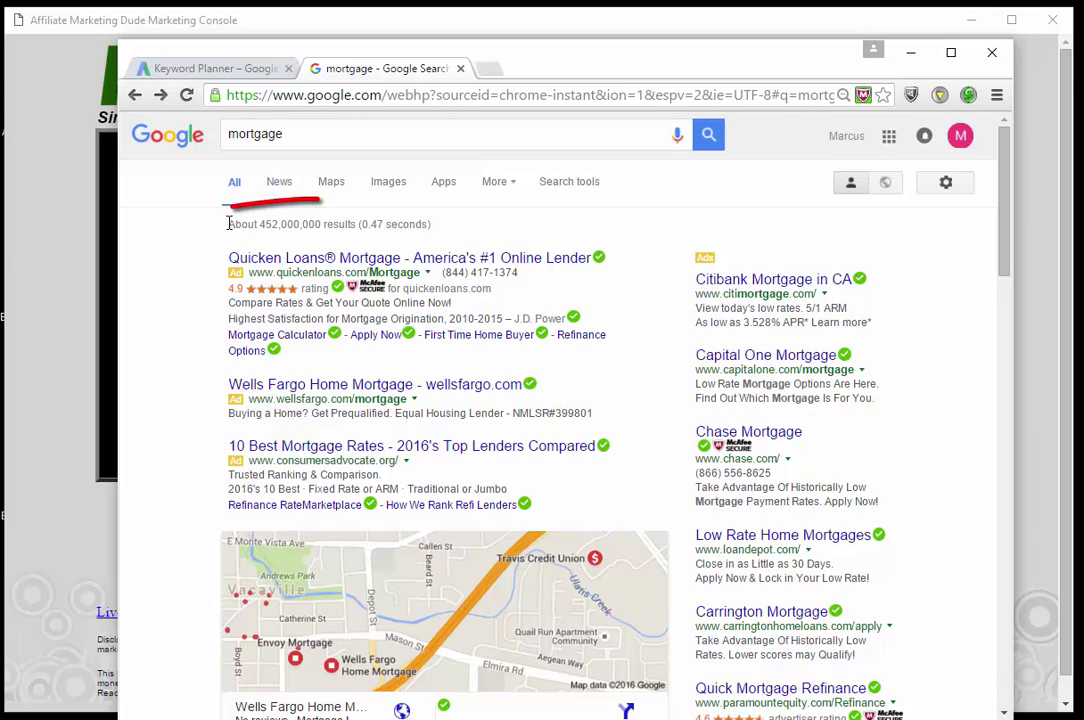
# Highlight the 'About 452,000,000' results count, then scroll through the mortgage results
pyautogui.moveTo(229, 224); pyautogui.dragTo(322, 224)
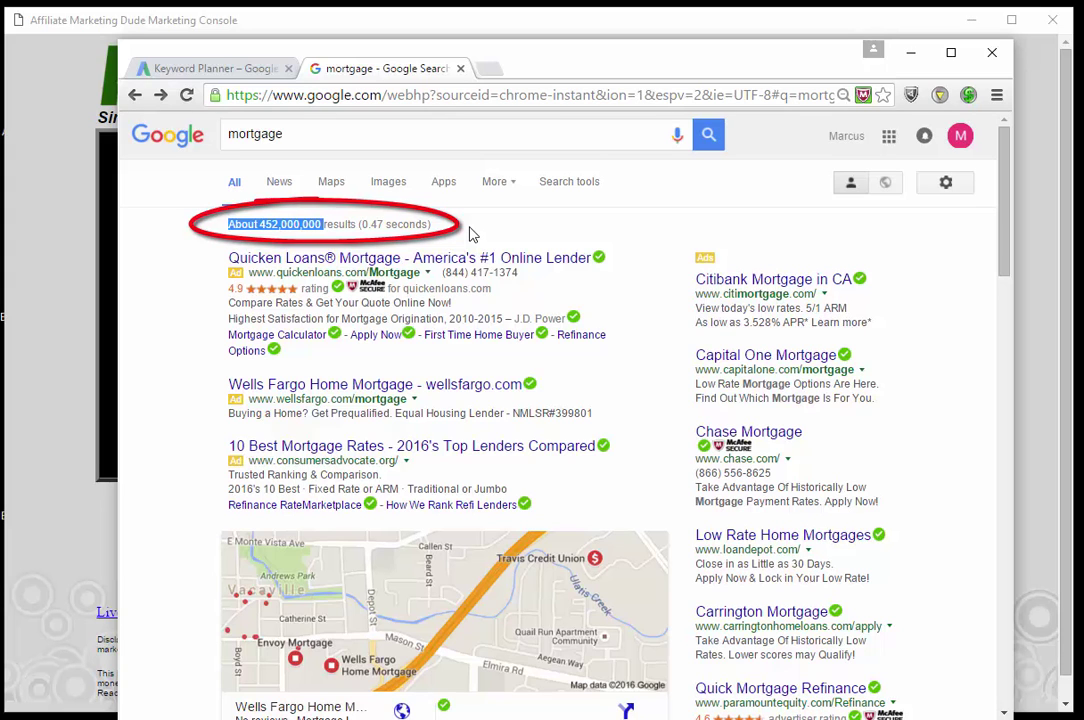
pyautogui.scroll(-3, 470, 240)
pyautogui.scroll(-5, 465, 248)
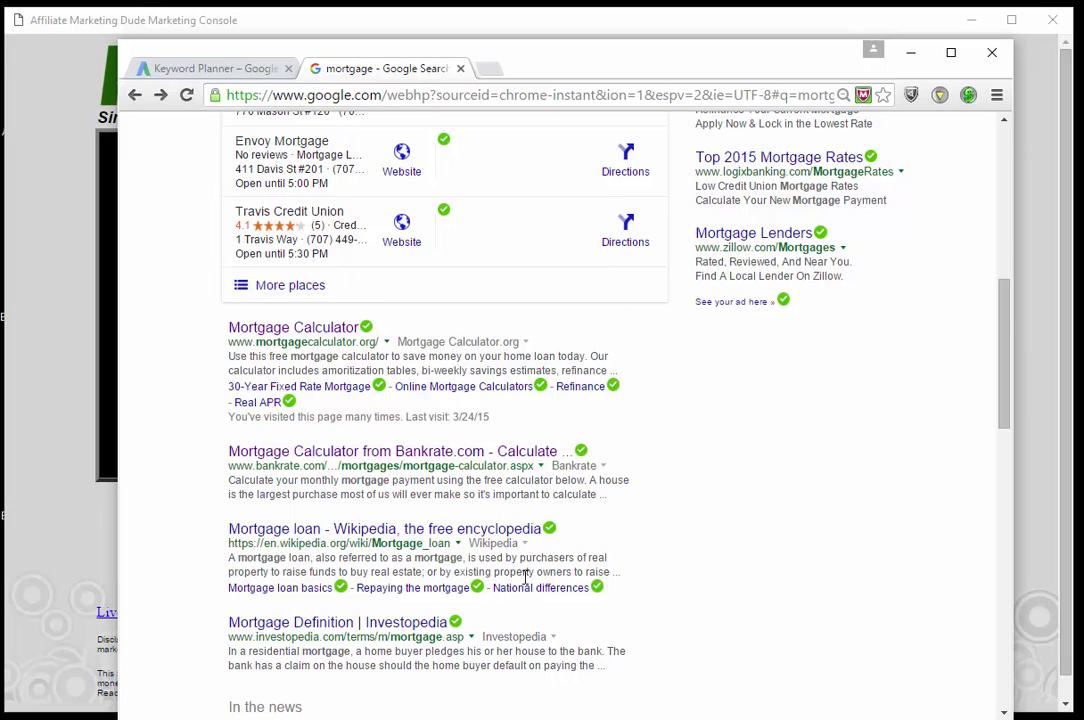
pyautogui.scroll(-5, 525, 577)
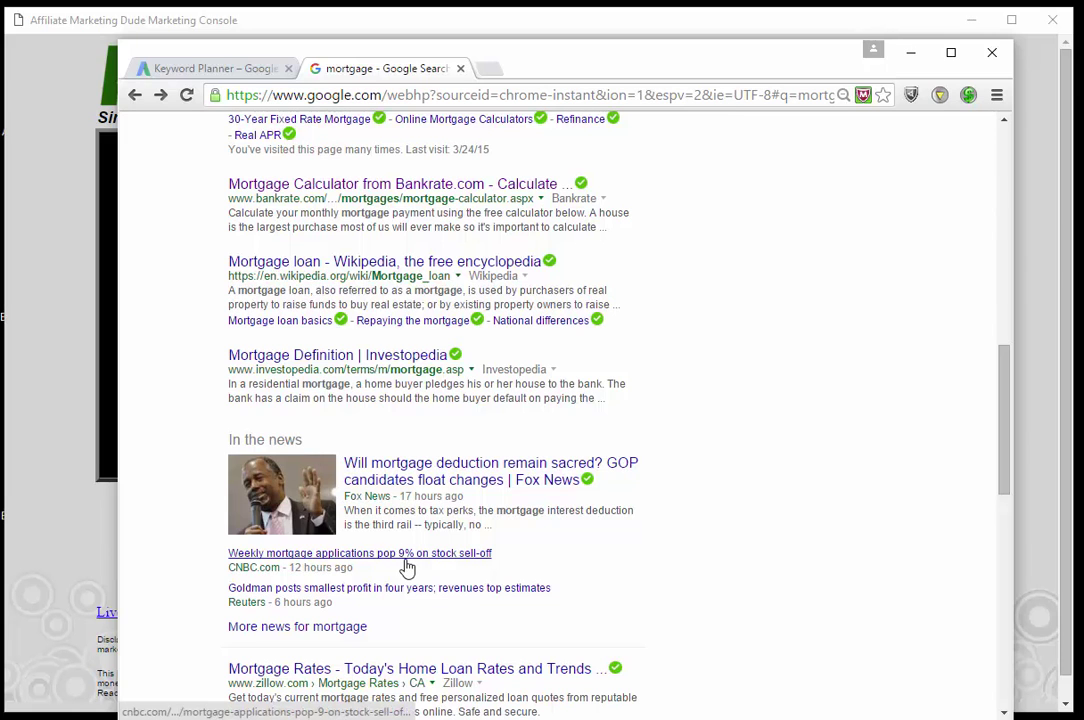
pyautogui.scroll(-10, 407, 568)
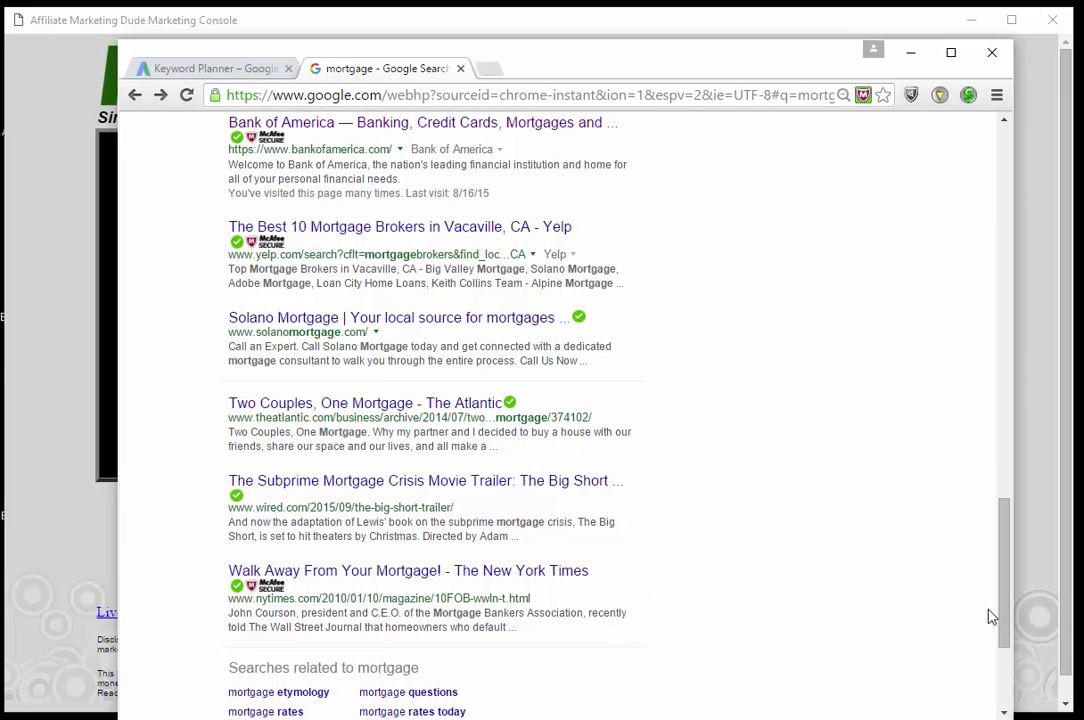
pyautogui.moveTo(997, 627); pyautogui.dragTo(990, 225)
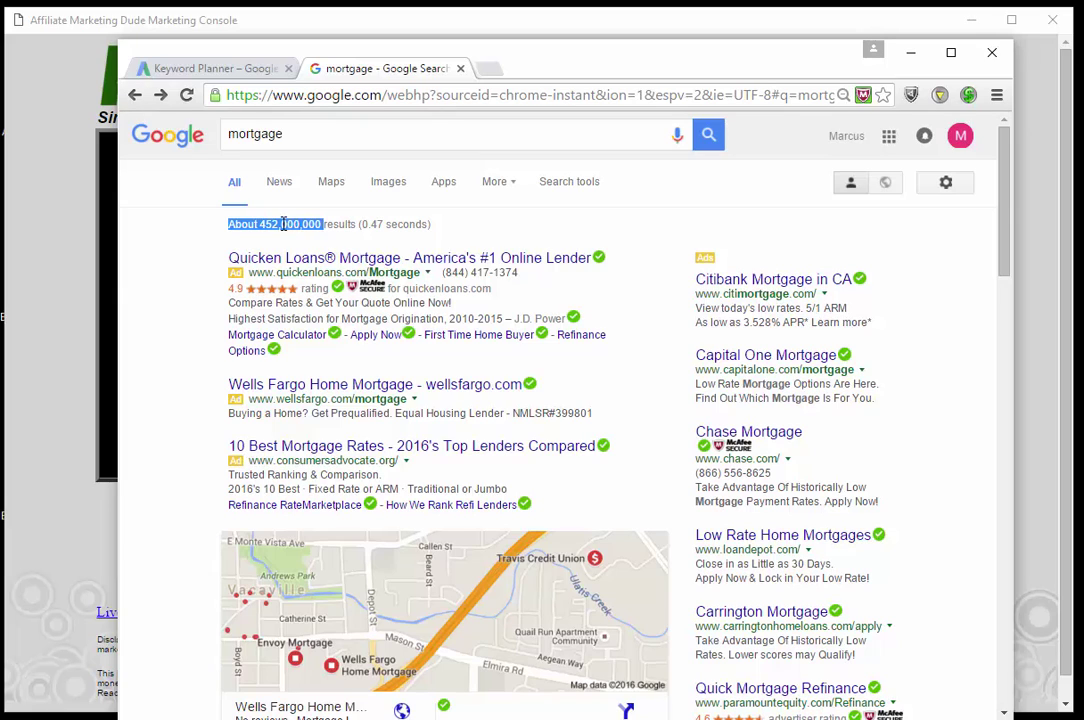
# Copy the 'weight loss' search term from the Keyword Planner results
pyautogui.click(225, 70)
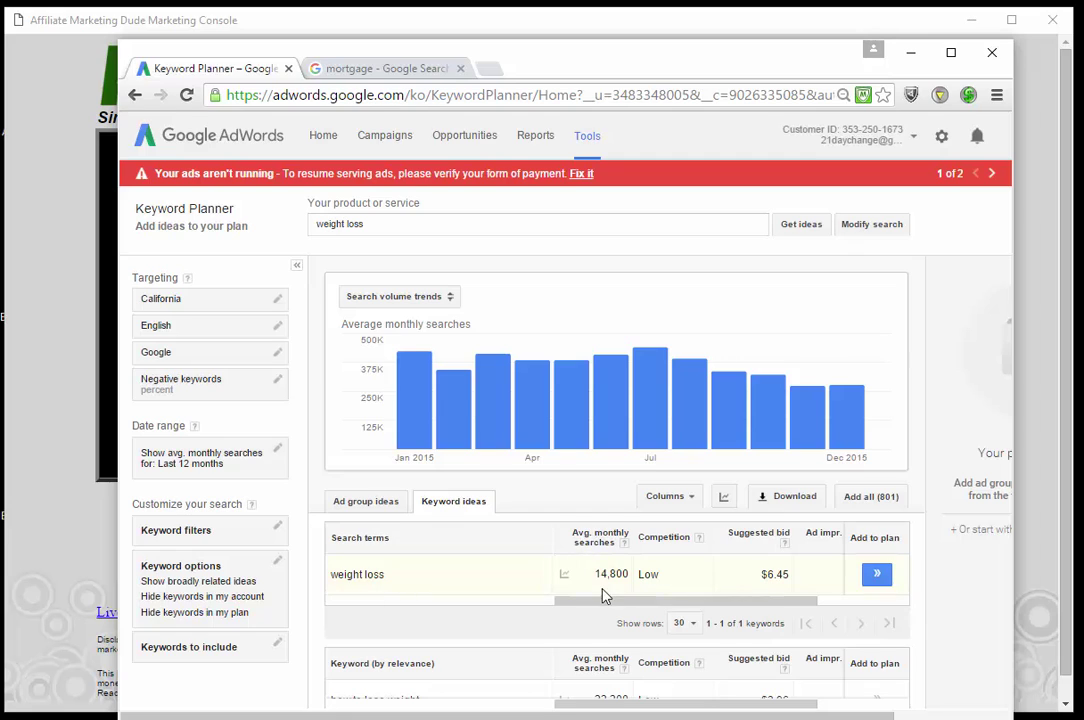
pyautogui.moveTo(565, 574)
pyautogui.click(365, 70)
pyautogui.click(220, 68)
pyautogui.moveTo(410, 578); pyautogui.dragTo(335, 576)
pyautogui.hotkey('ctrl', 'c')
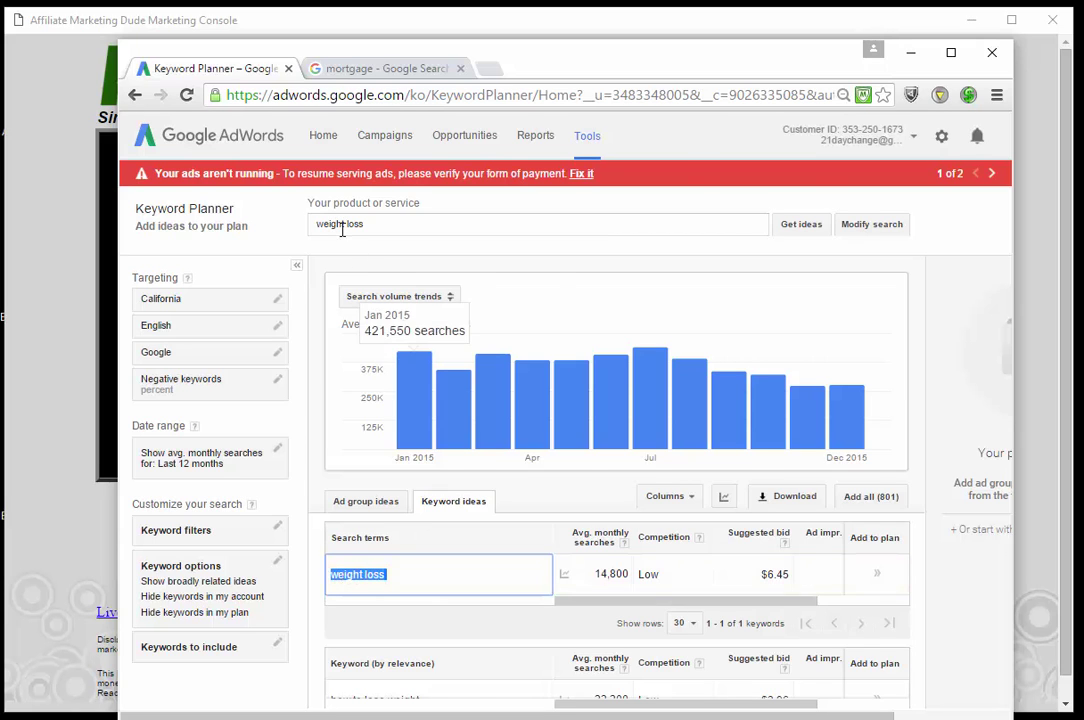
# Replace the mortgage query with 'weight loss' and search Google
pyautogui.click(334, 68)
pyautogui.moveTo(368, 137); pyautogui.dragTo(224, 136)
pyautogui.hotkey('ctrl', 'v')
pyautogui.press('Return')
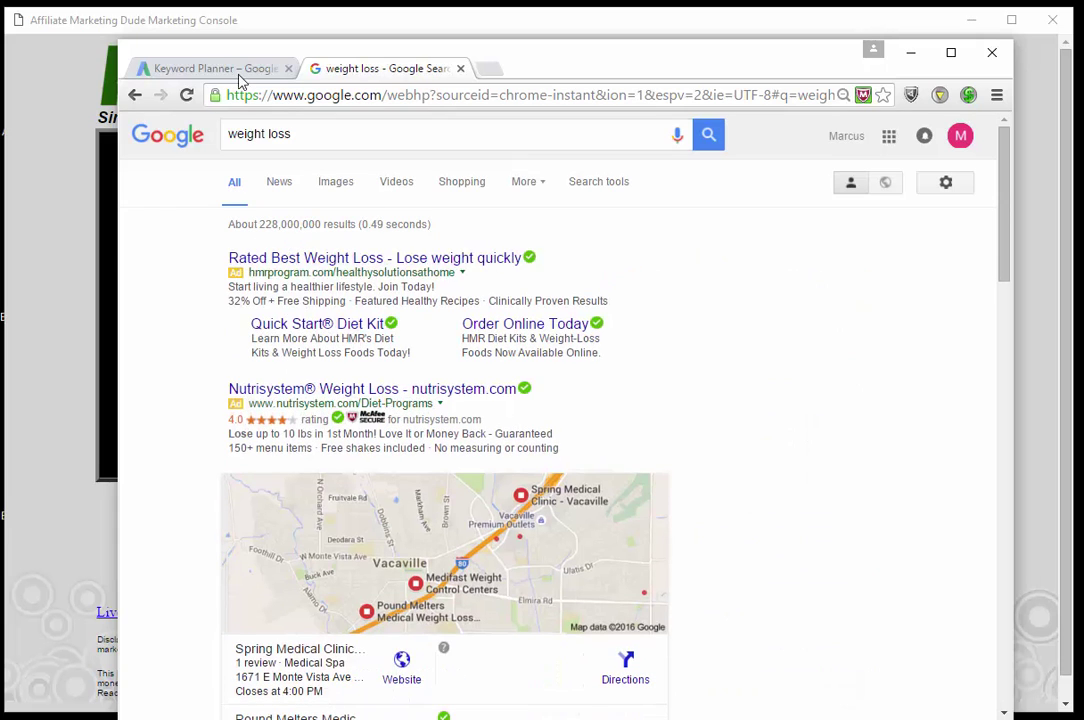
# Compare the weight loss search results with the Keyword Planner, then switch away from the browser
pyautogui.click(203, 67)
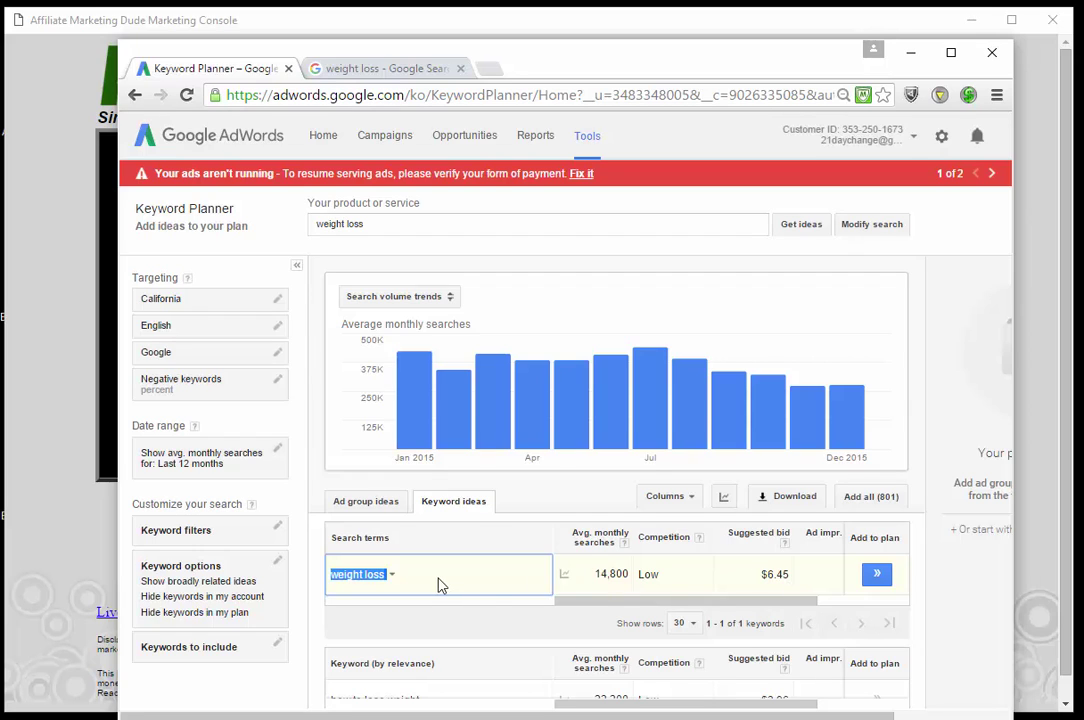
pyautogui.click(356, 70)
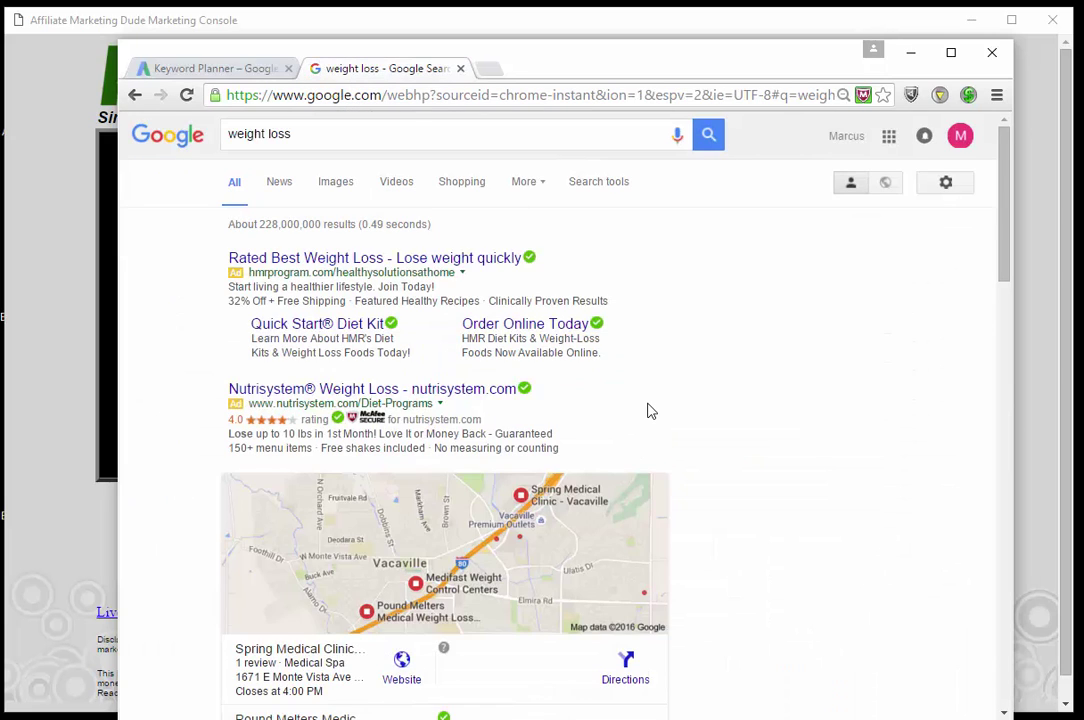
pyautogui.click(217, 68)
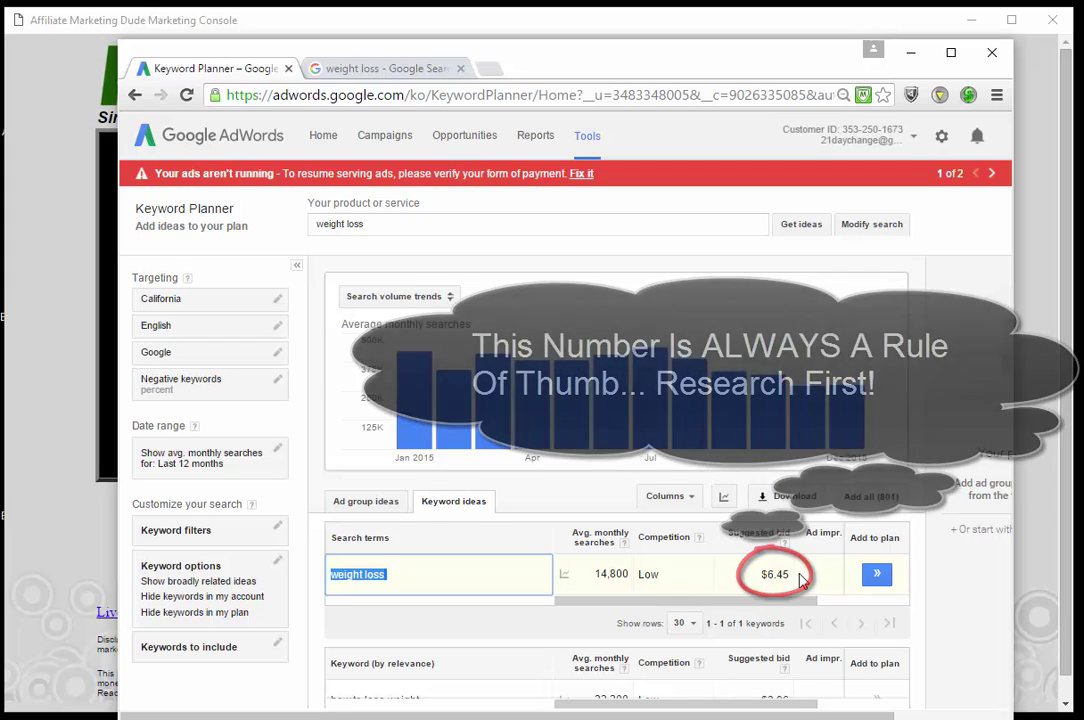
pyautogui.scroll(-1, 755, 548)
pyautogui.scroll(-1, 752, 546)
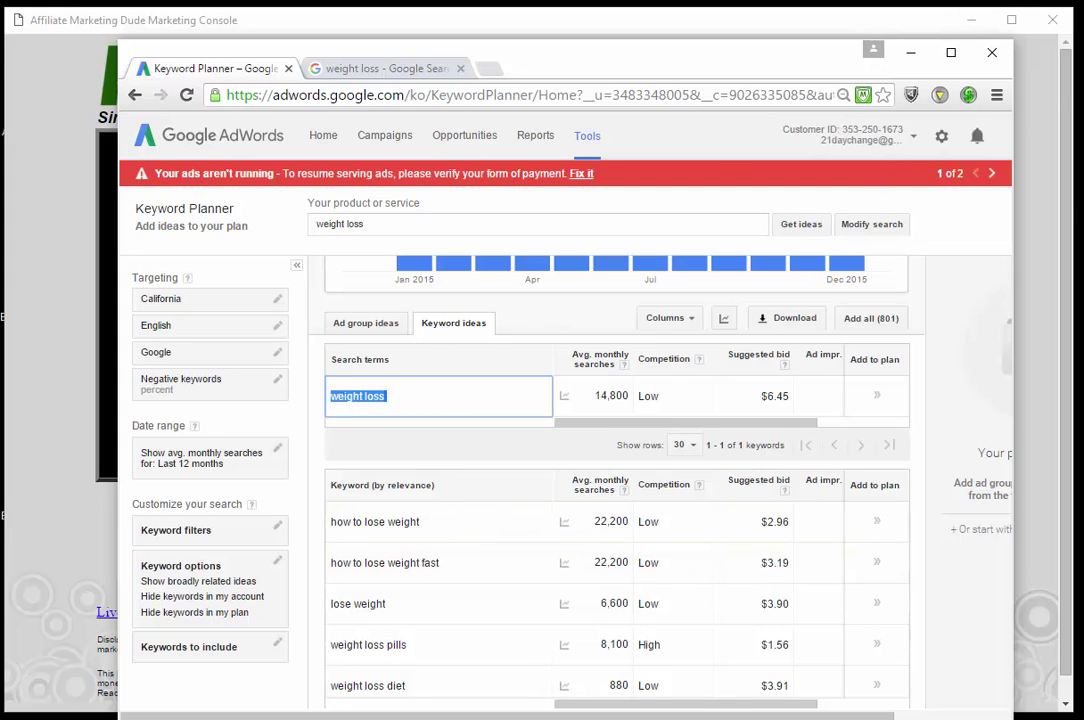
pyautogui.hotkey('alt', 'Tab')
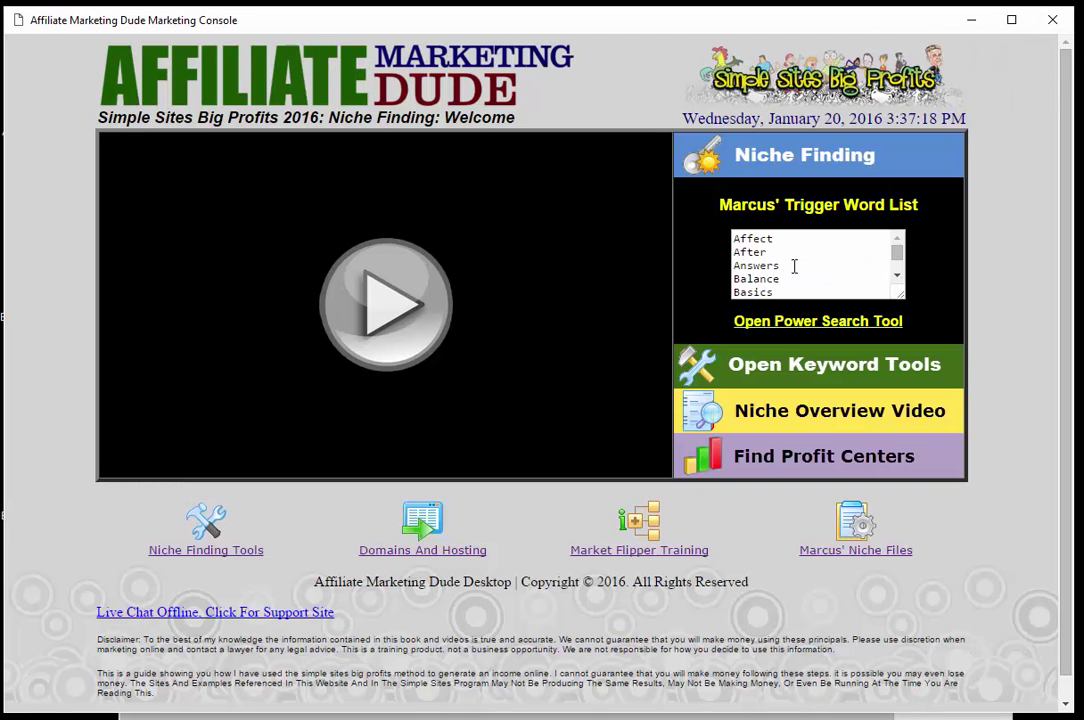